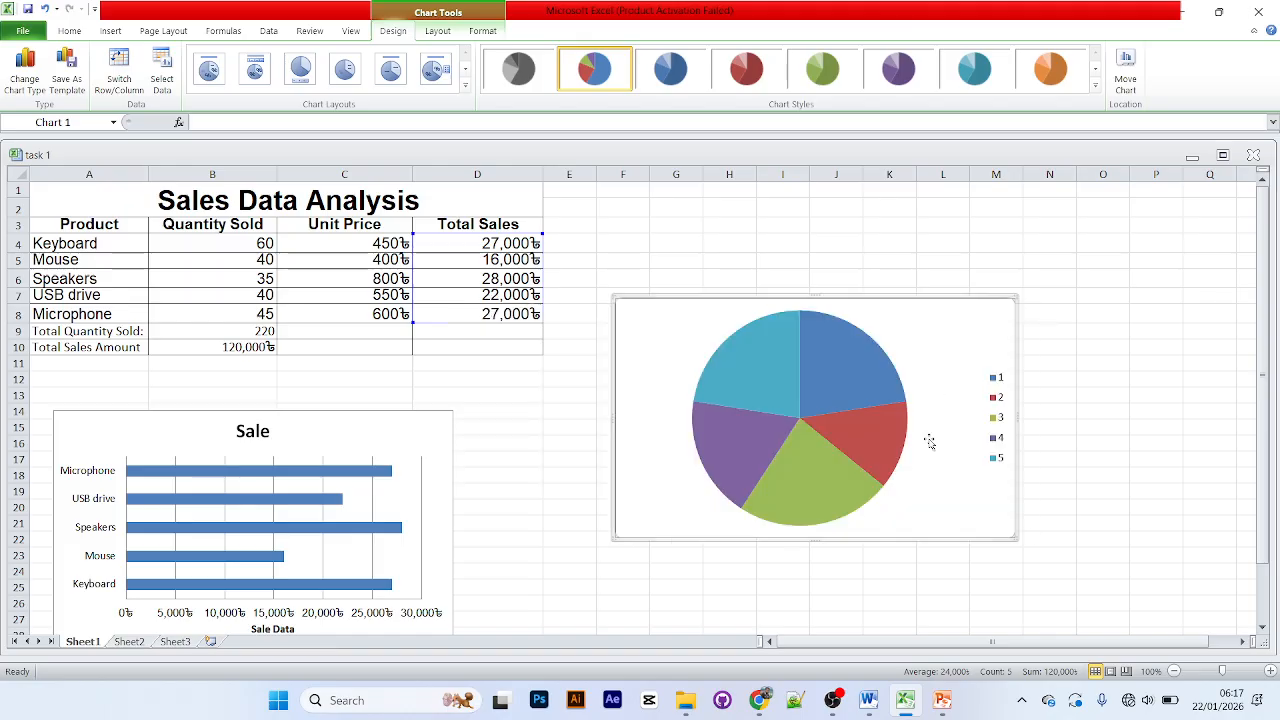
Try the blue, red and green chart styles on the pie chart, finishing with the multicolour style
left_click(857, 420)
left_click(1096, 88)
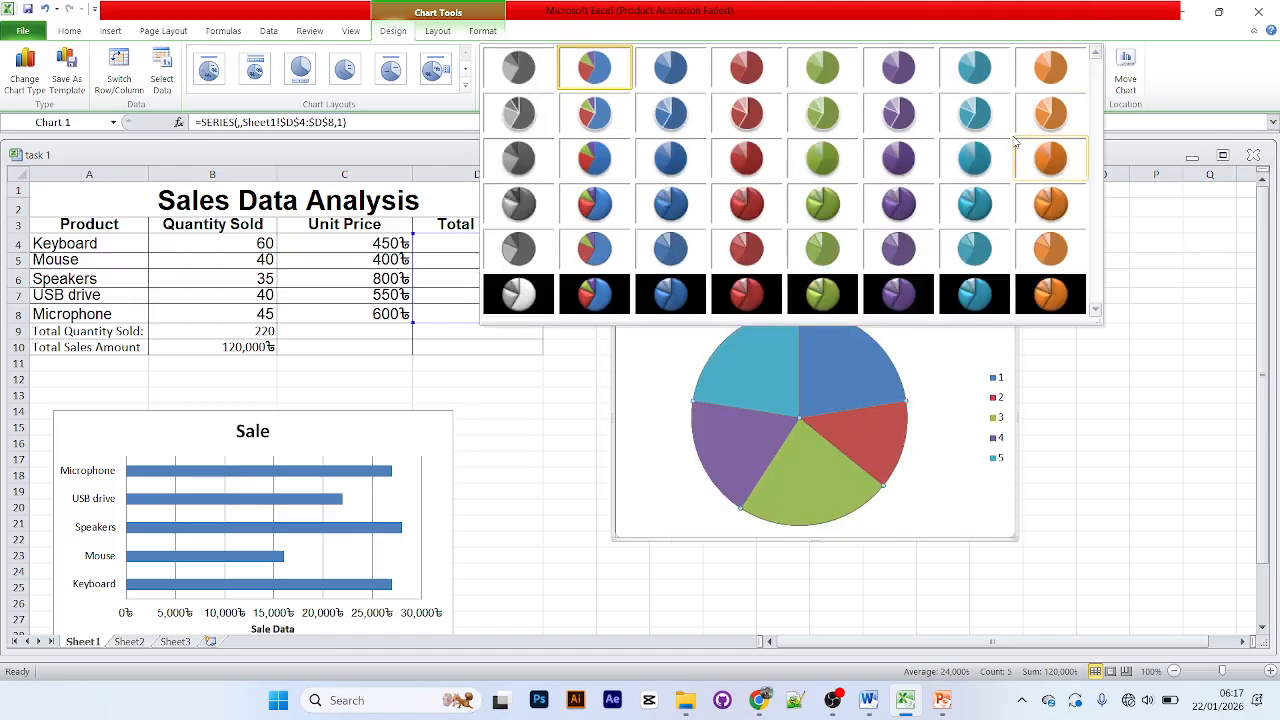
left_click(664, 70)
left_click(746, 70)
left_click(818, 72)
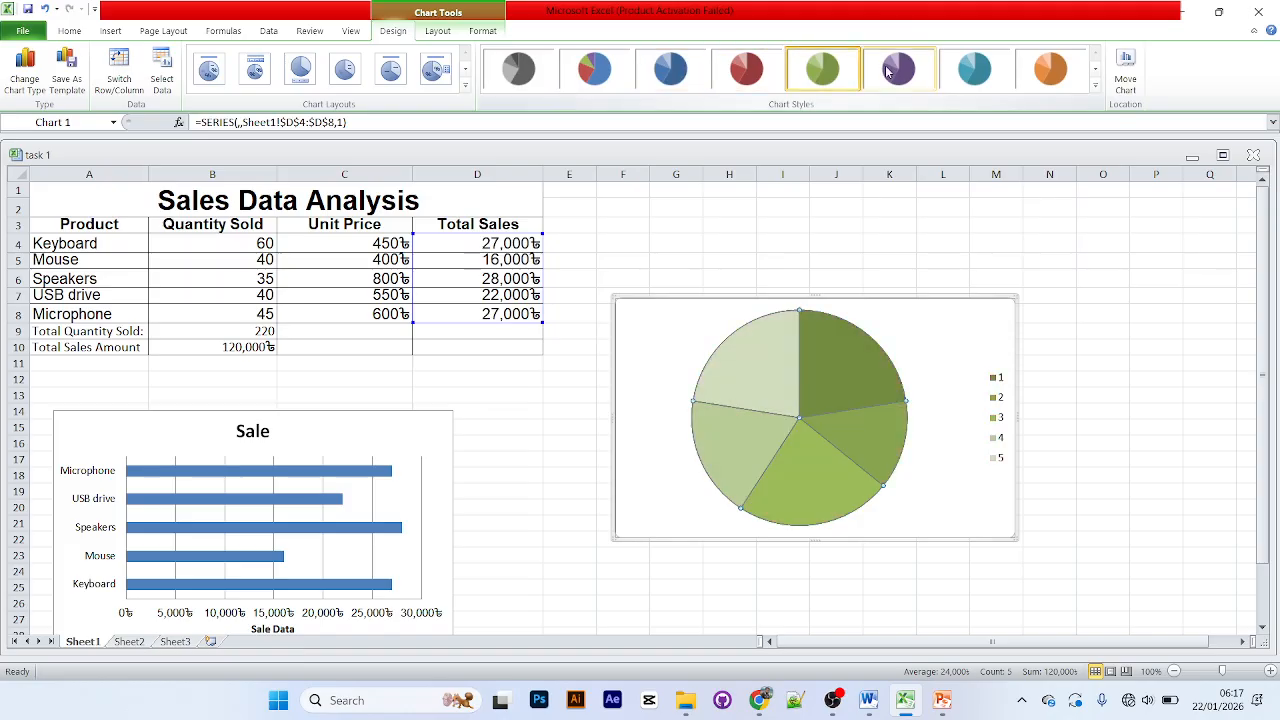
left_click(1096, 86)
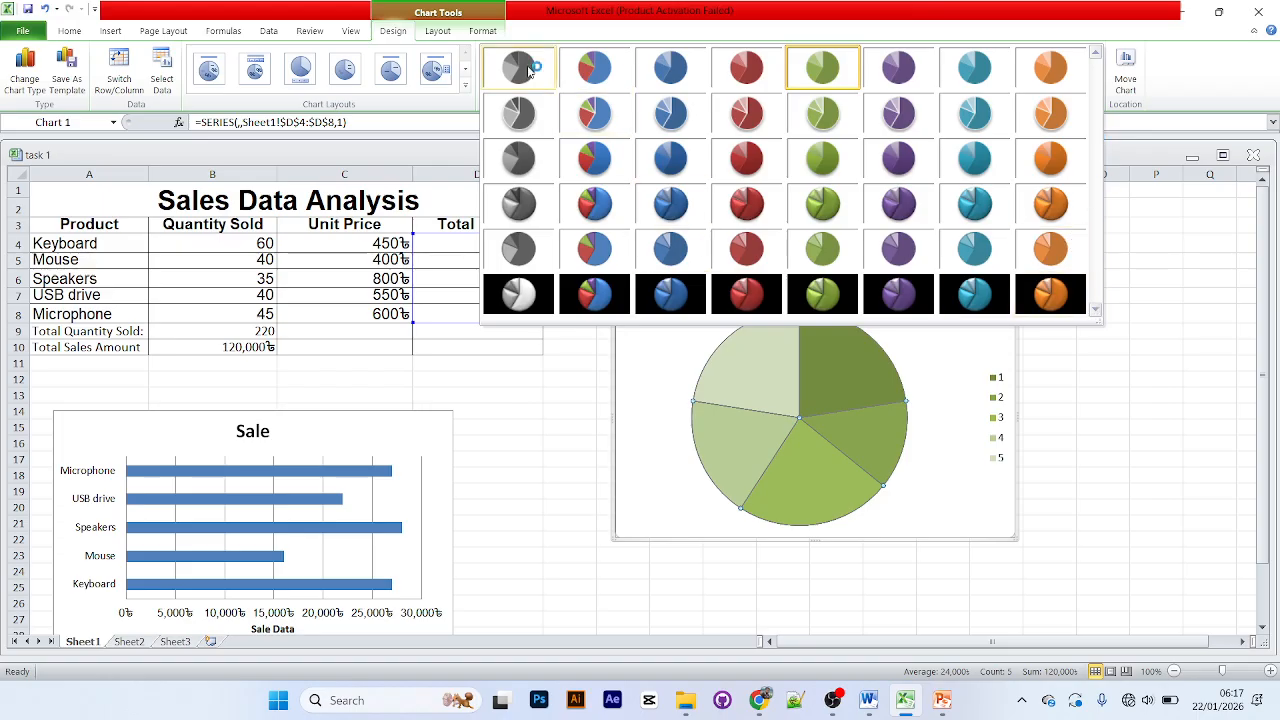
left_click(594, 70)
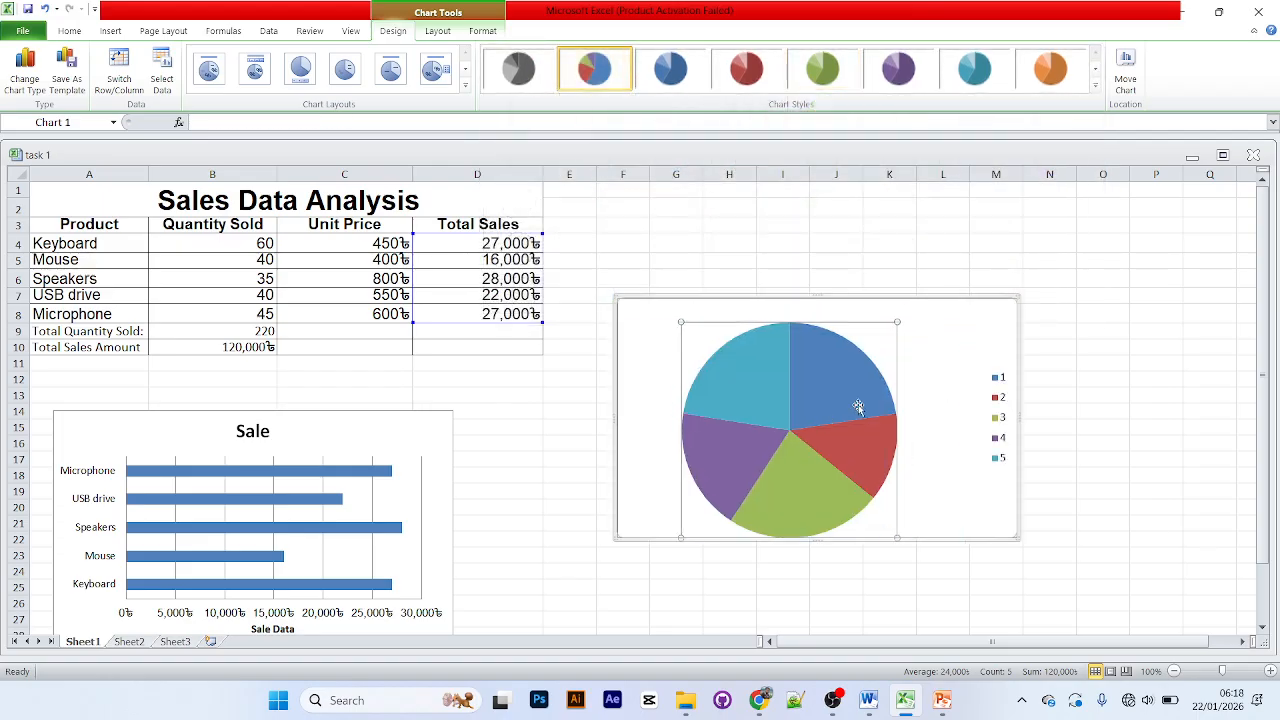
Apply the chart layout with a title, percentage labels and a side legend to the pie chart
right_click(967, 320)
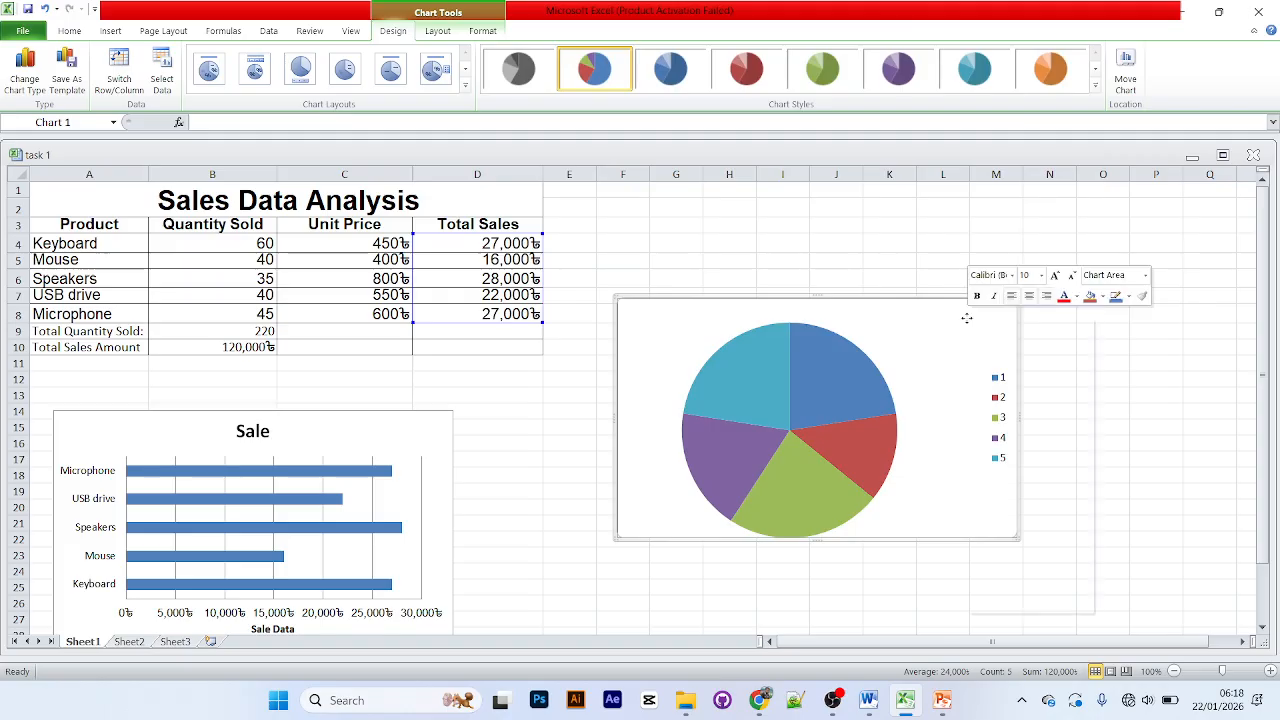
left_click(910, 329)
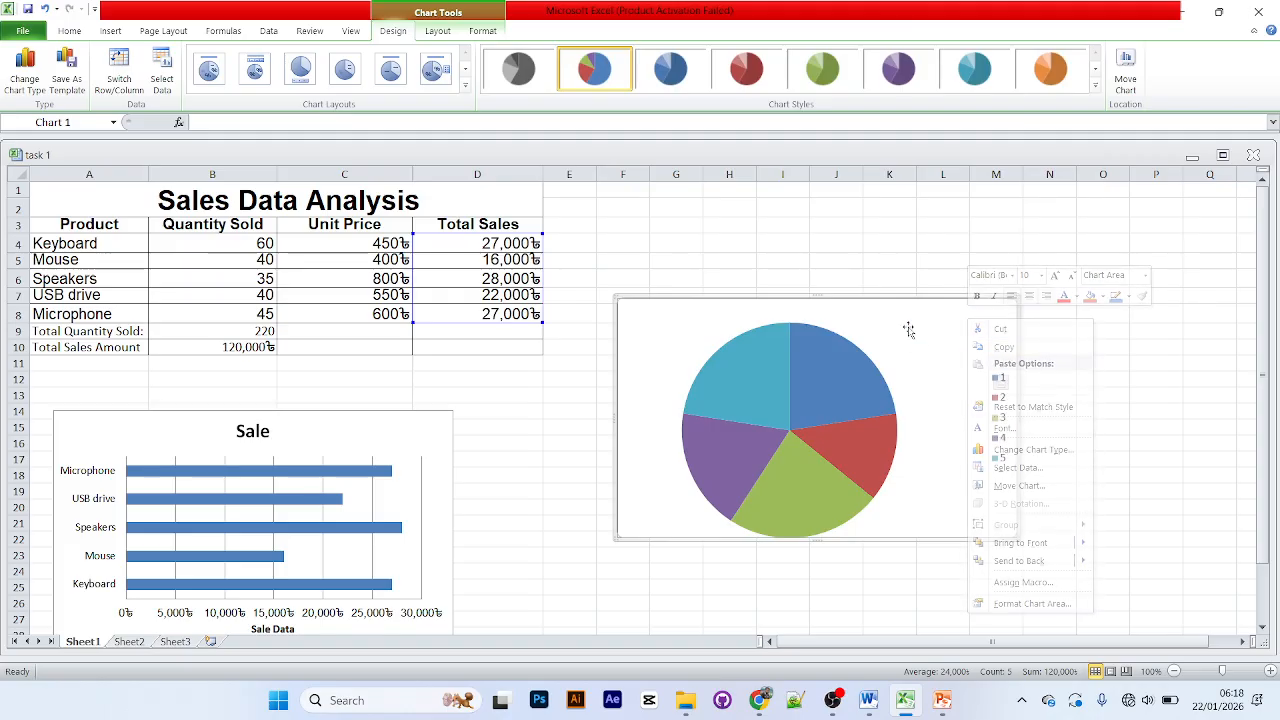
left_click(465, 85)
left_click(440, 75)
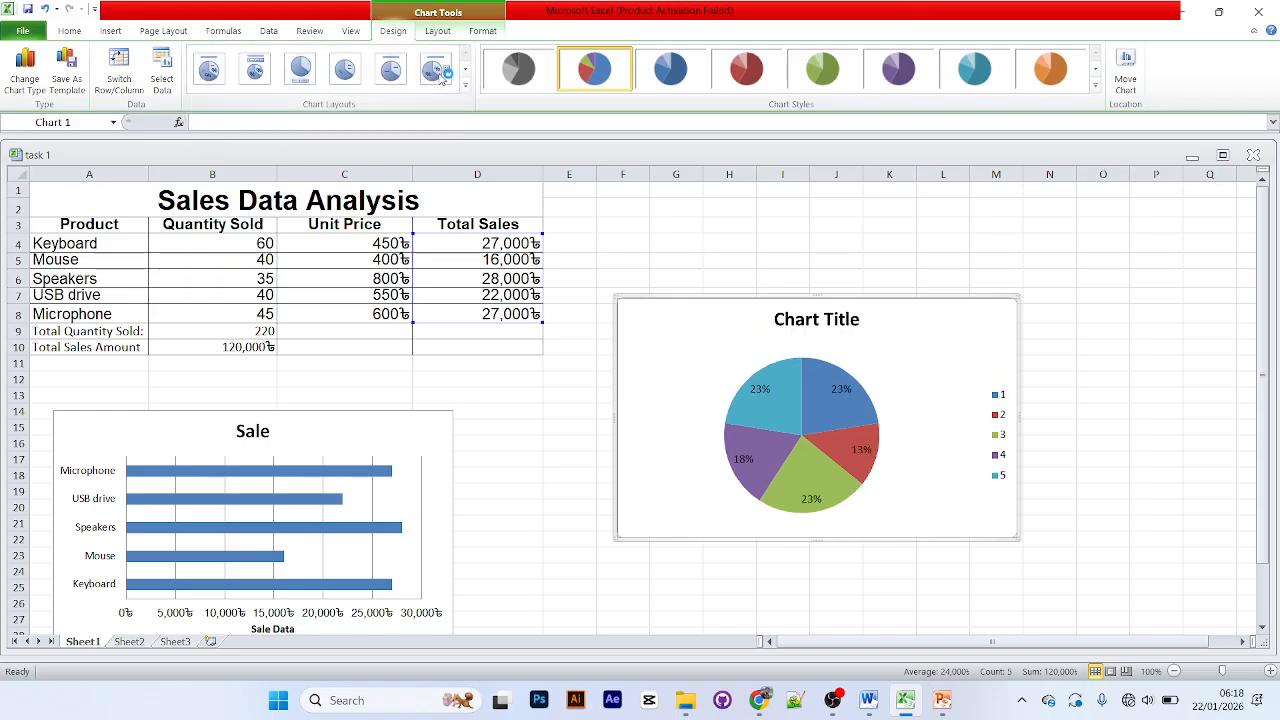
Reposition the pie chart on the blank area beside the sales table, over columns F to M
left_click_drag(893, 325, 799, 320)
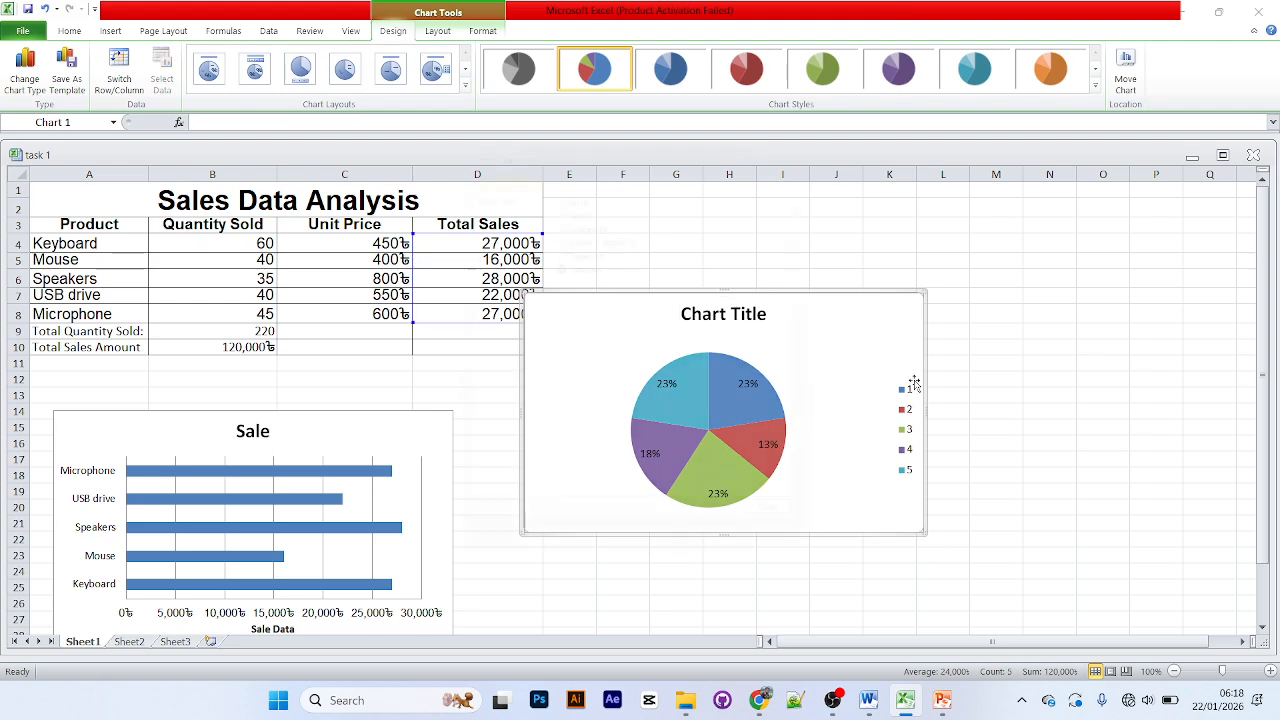
double_click(880, 366)
left_click(826, 545)
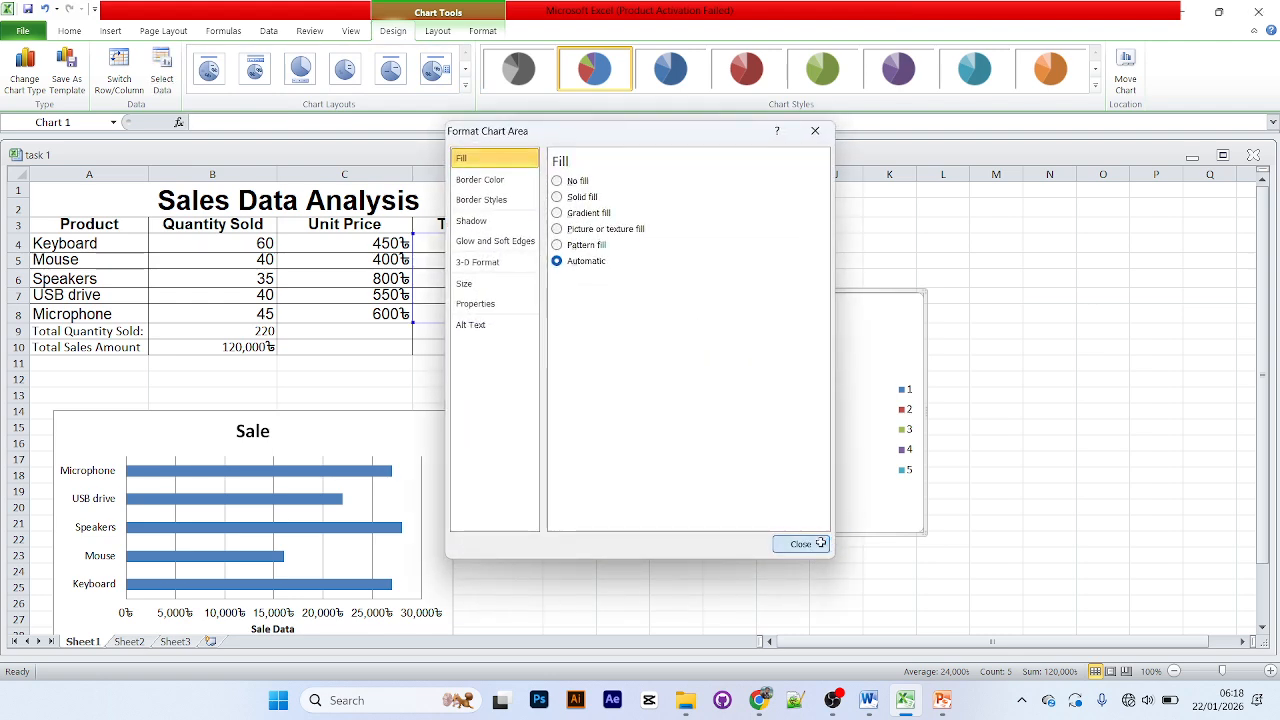
left_click_drag(866, 366, 967, 380)
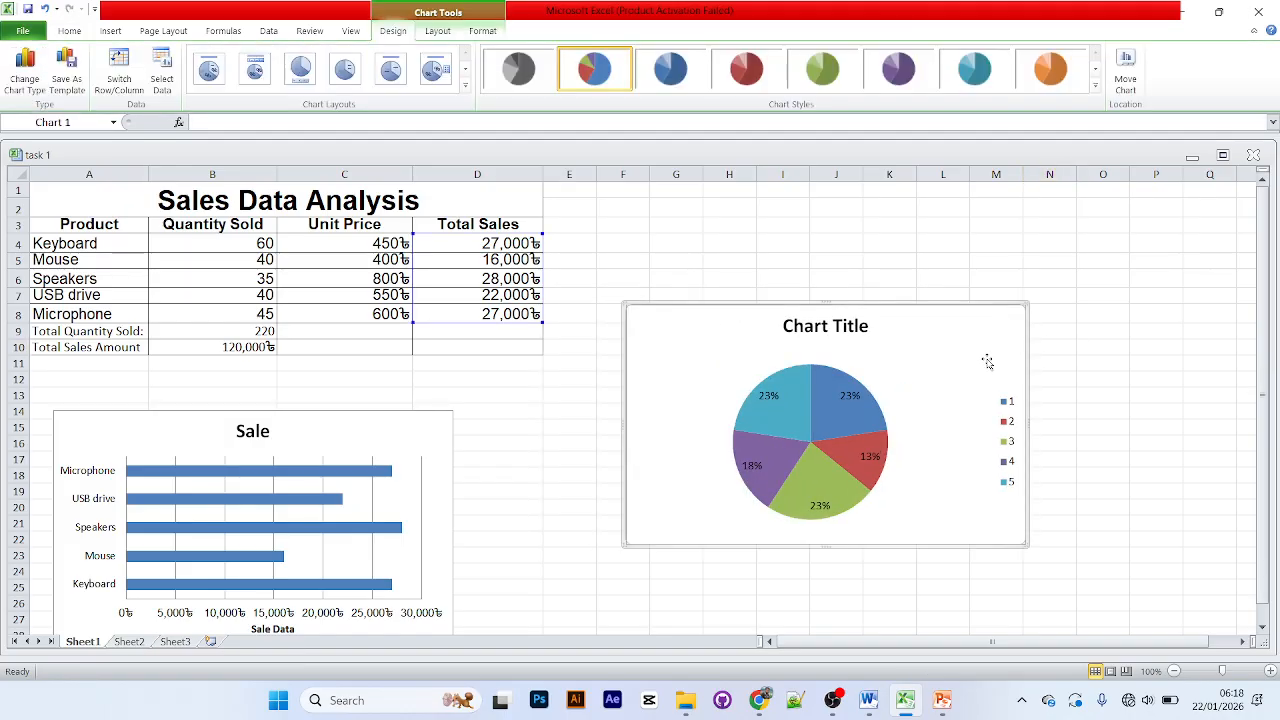
Switch to PowerPoint, paste the copied pie chart on slide 5 as a linked Microsoft Excel Chart Object, and centre it under the title
left_click(942, 702)
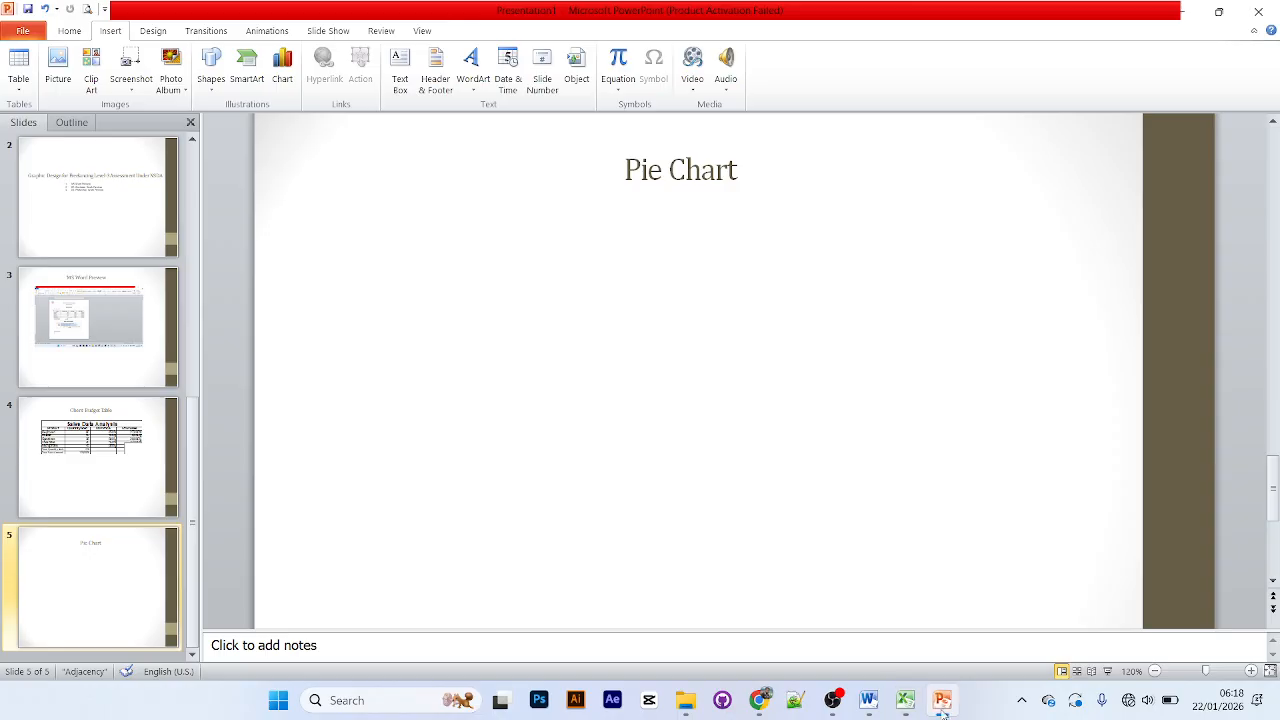
left_click(70, 32)
left_click(20, 88)
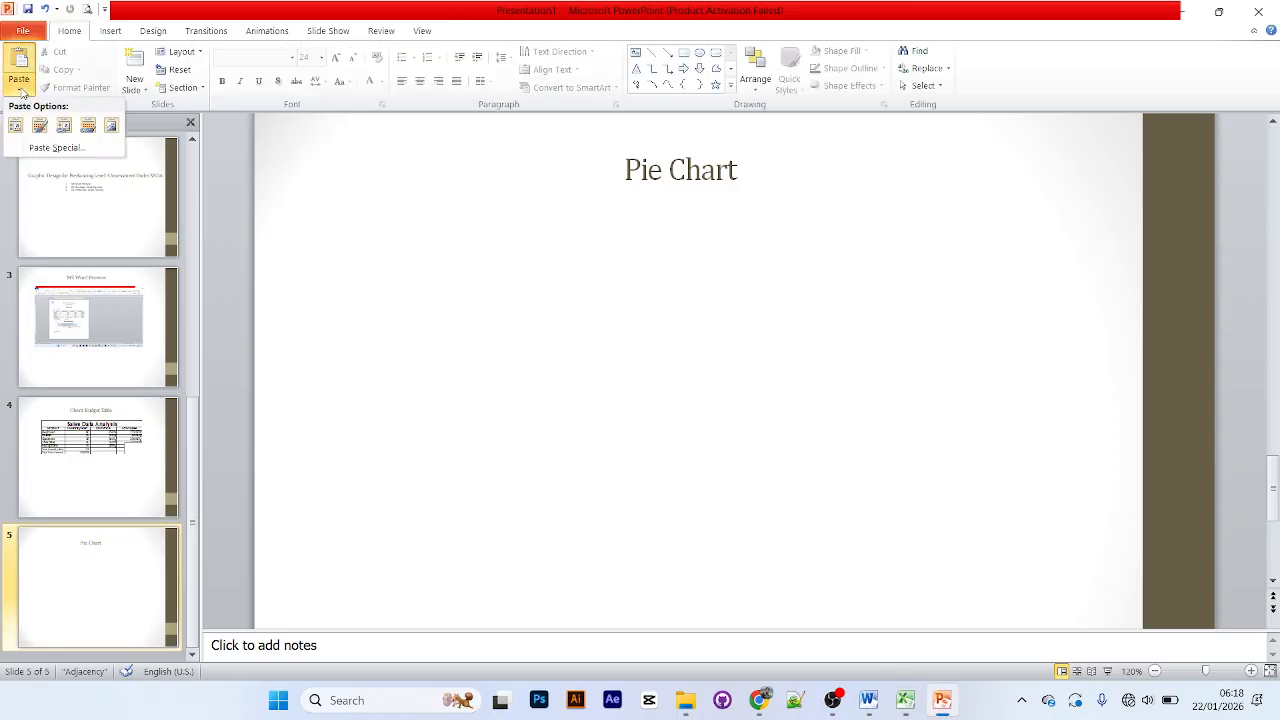
left_click(57, 147)
left_click(480, 325)
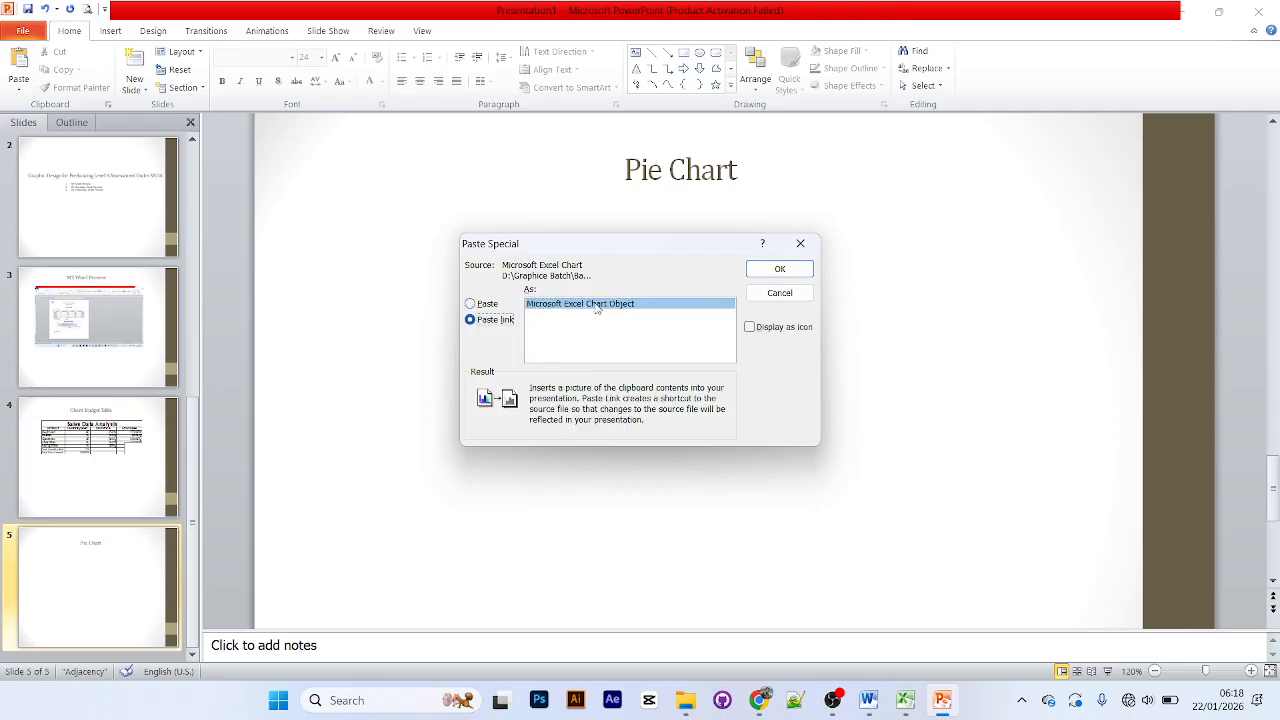
left_click(780, 268)
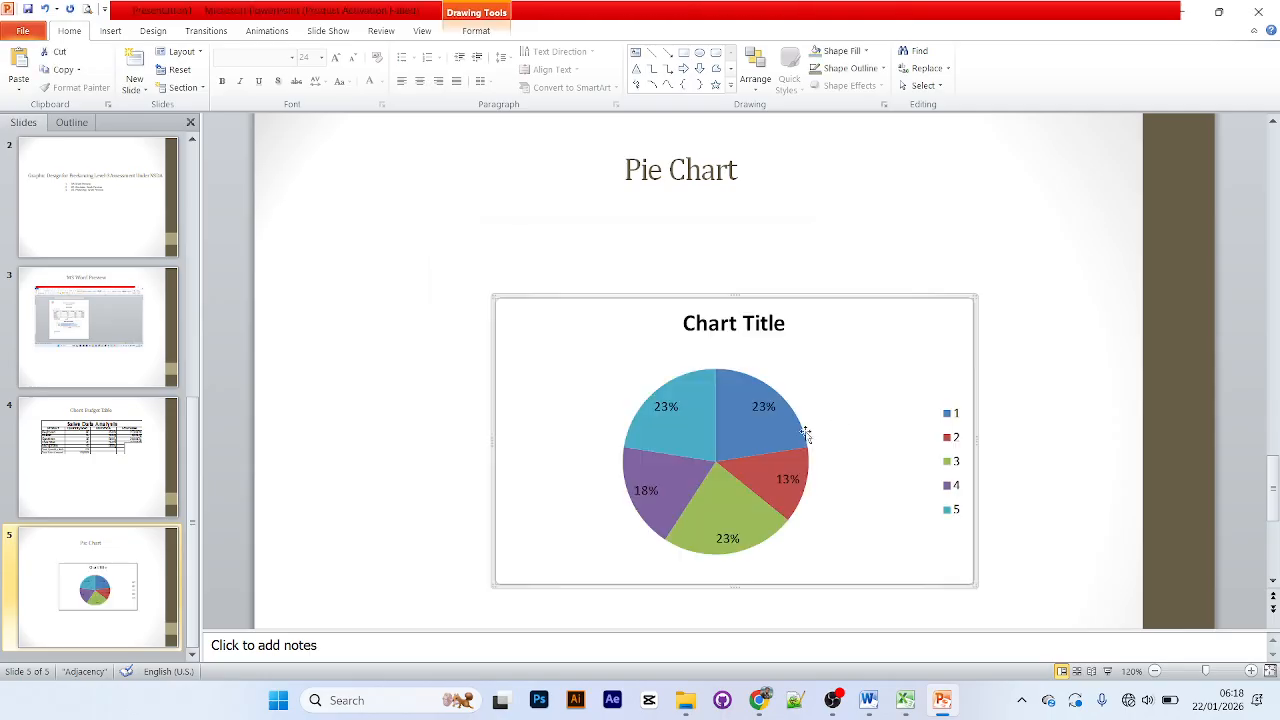
left_click_drag(759, 419, 722, 369)
left_click(1070, 348)
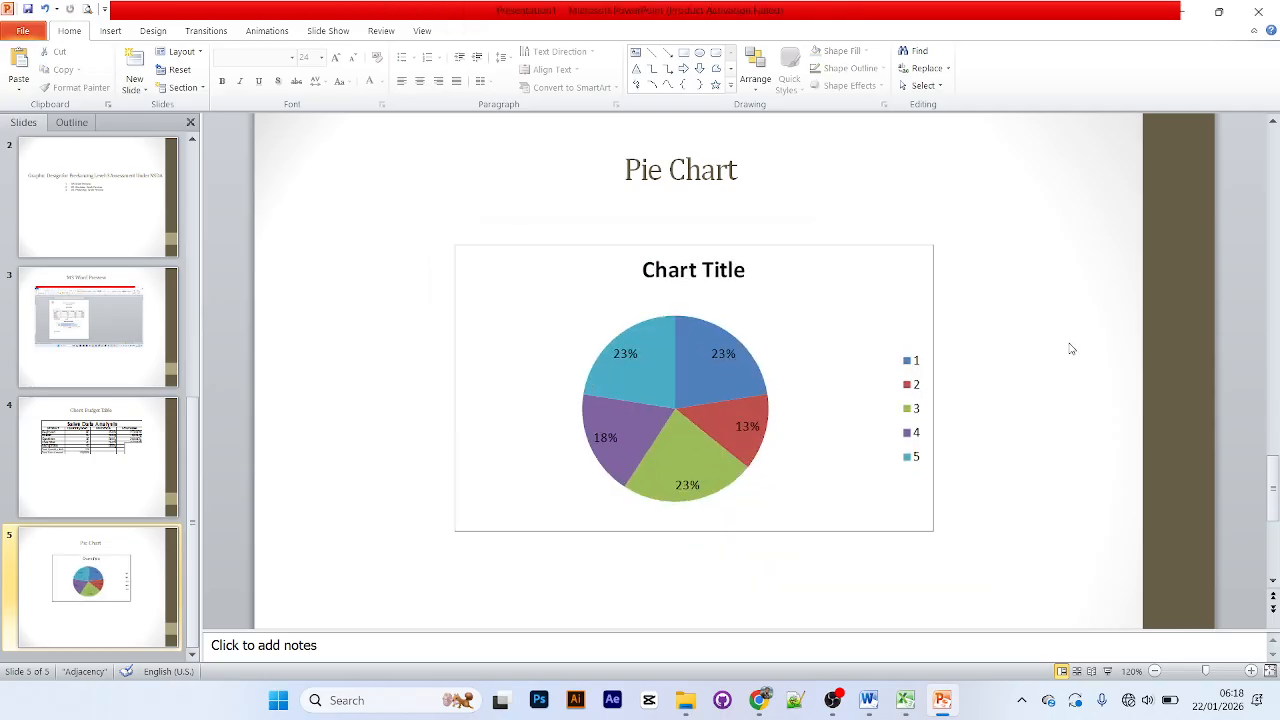
Open the linked pie chart in Excel and apply the layout with a title plus category and percentage labels on the slices
double_click(758, 345)
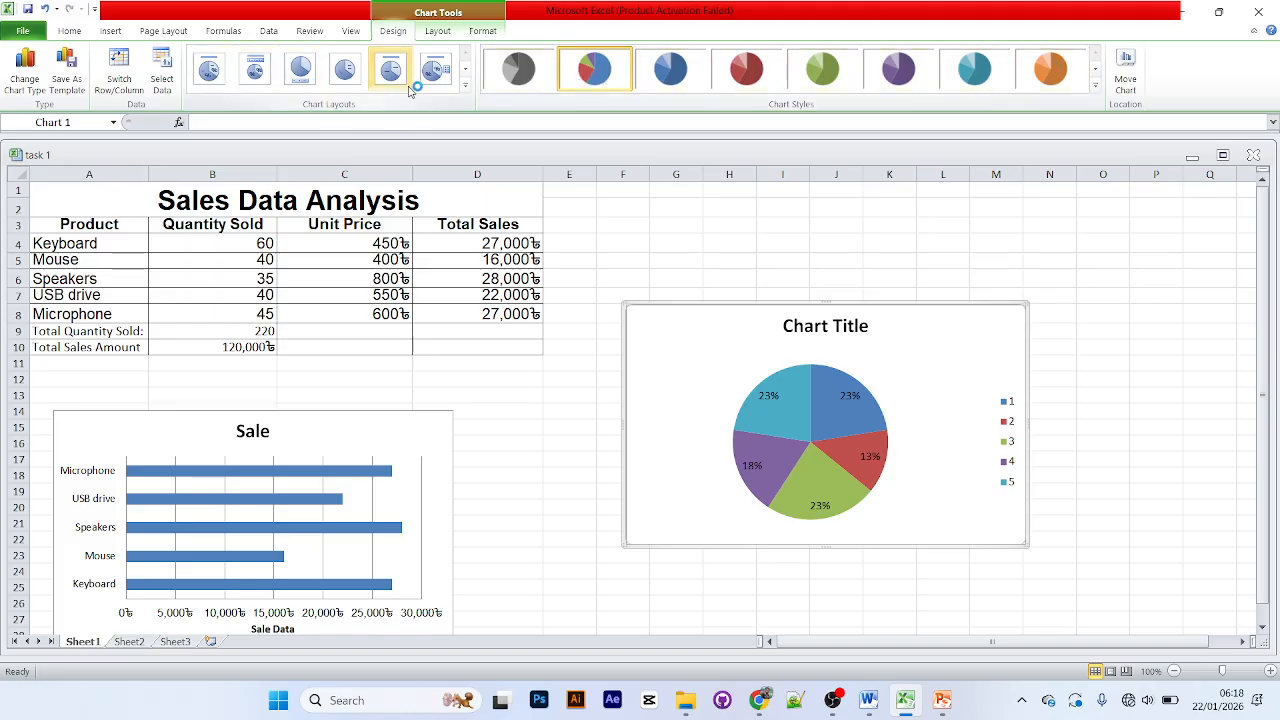
left_click(465, 85)
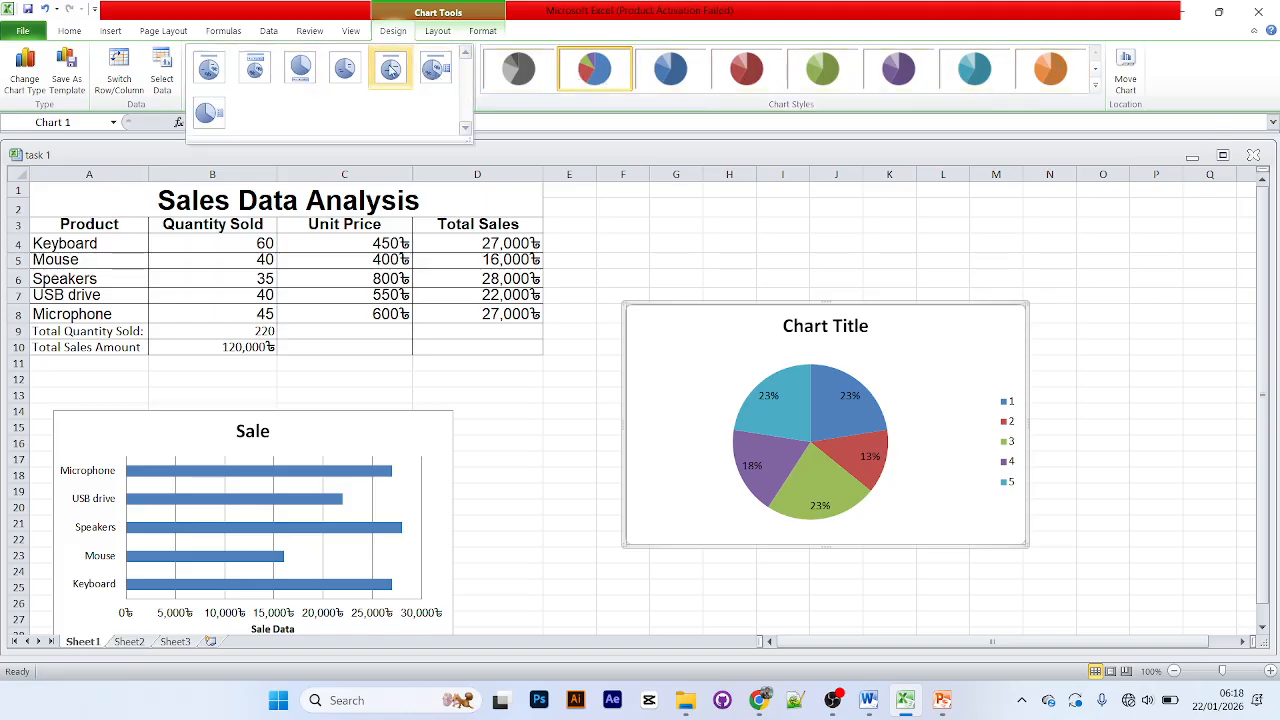
left_click(346, 70)
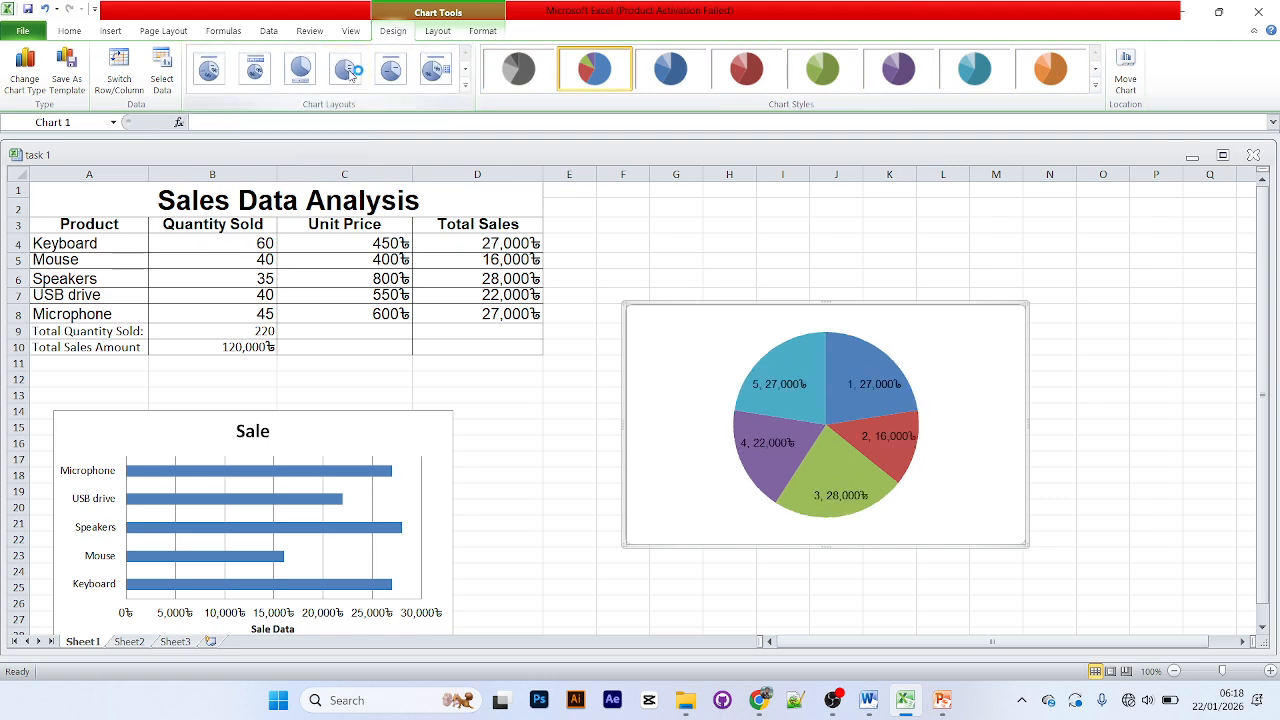
left_click(390, 70)
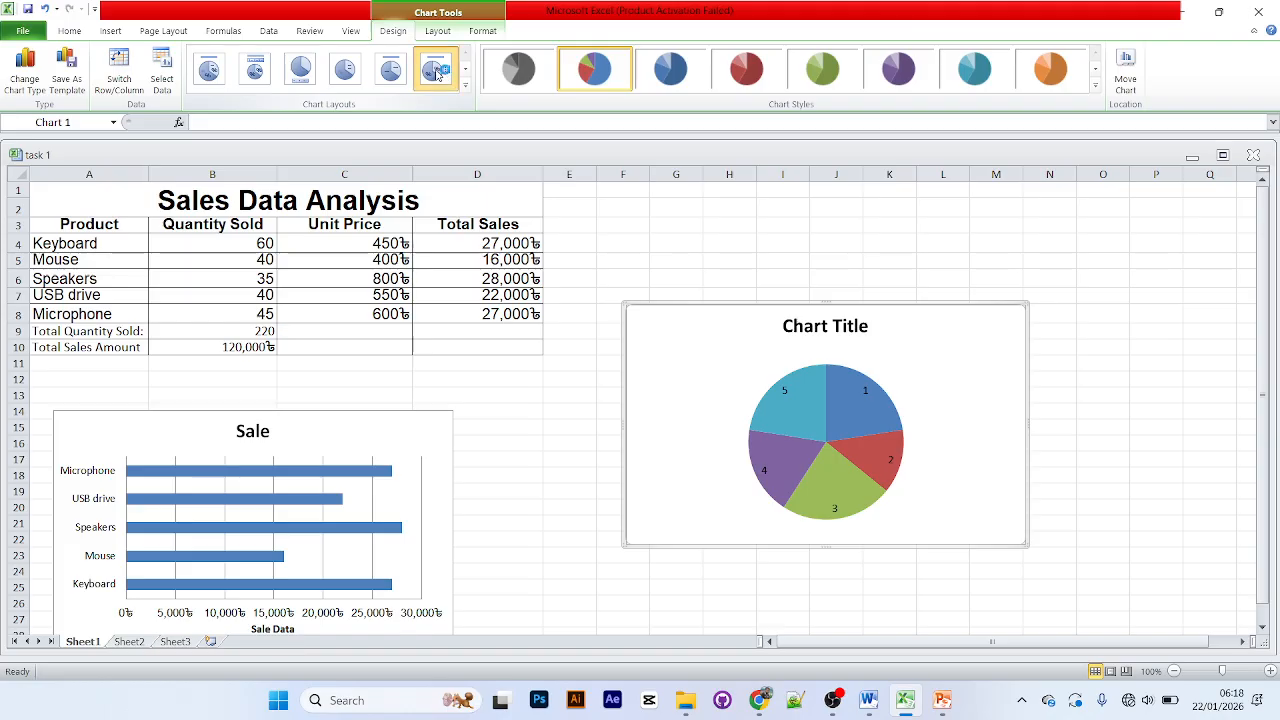
left_click(437, 73)
left_click(211, 70)
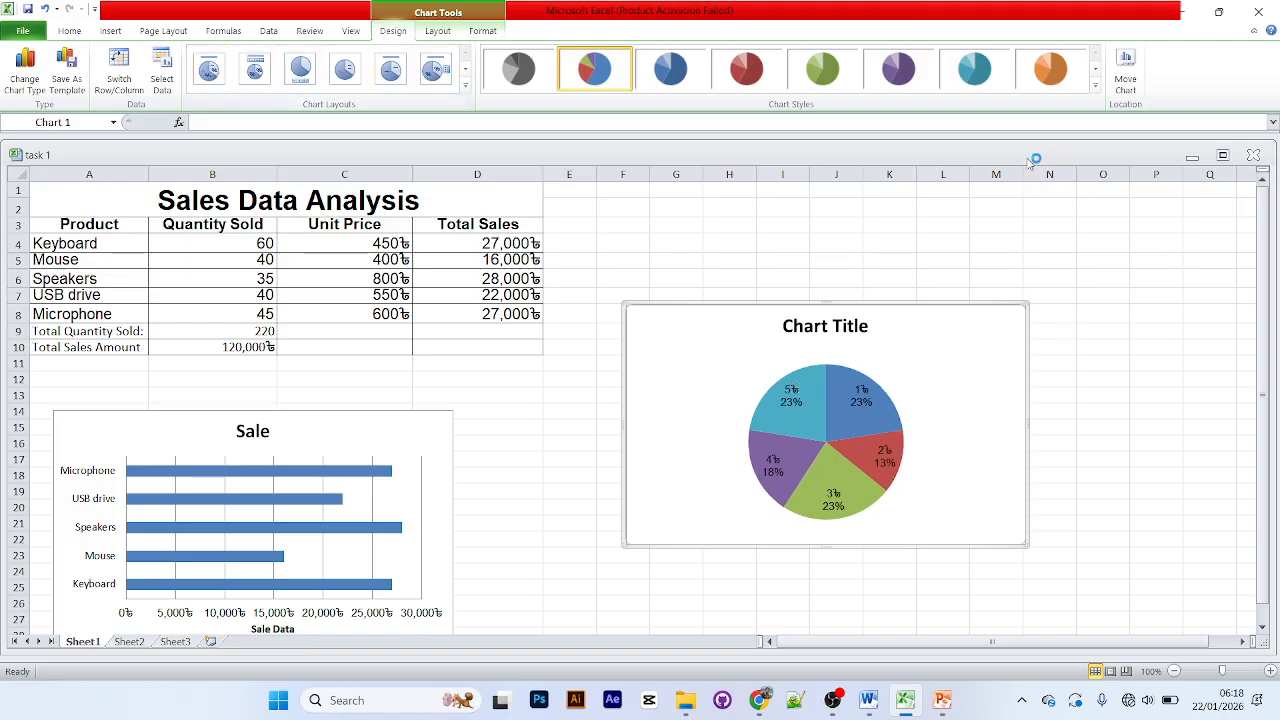
left_click(1095, 86)
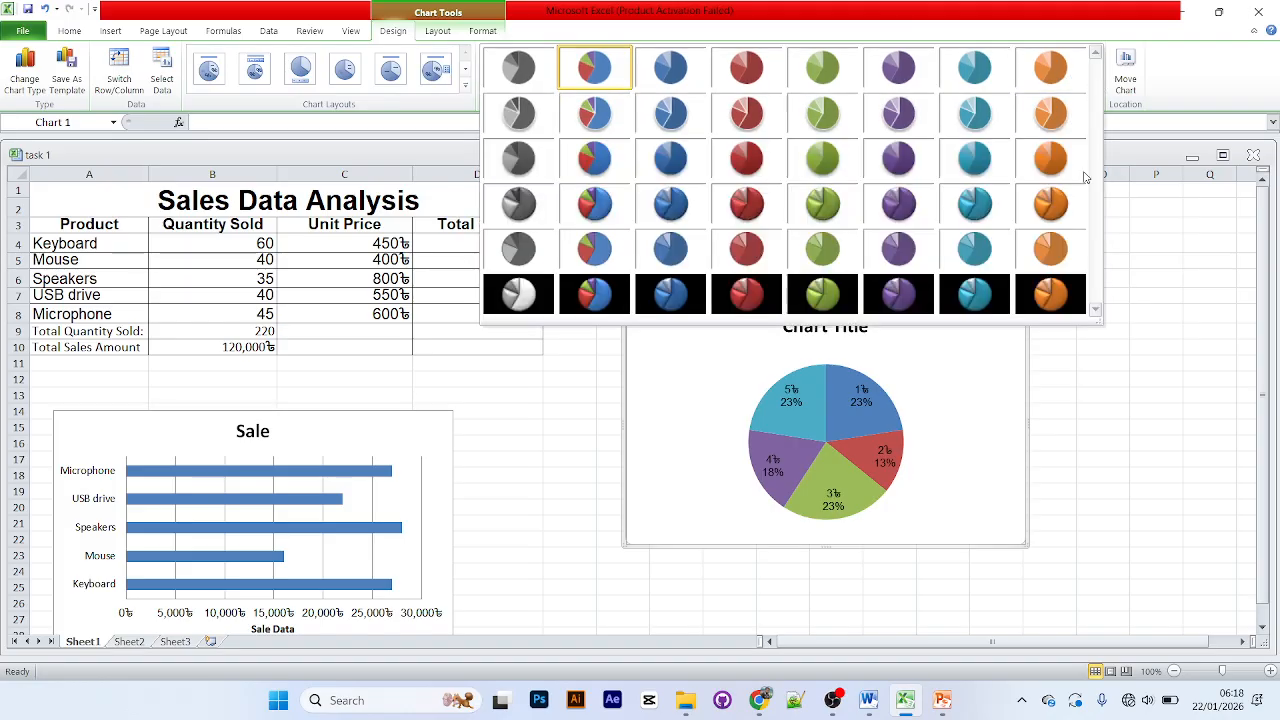
left_click(1178, 80)
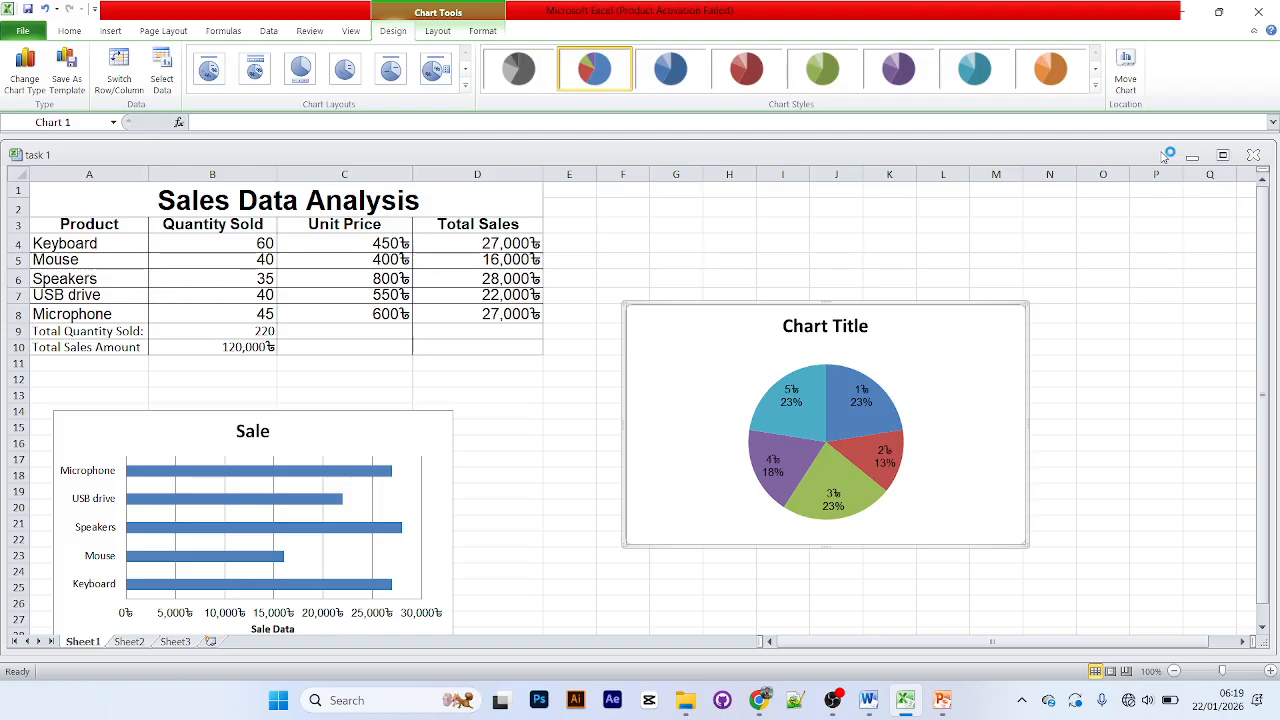
left_click(1152, 296)
left_click(1012, 376)
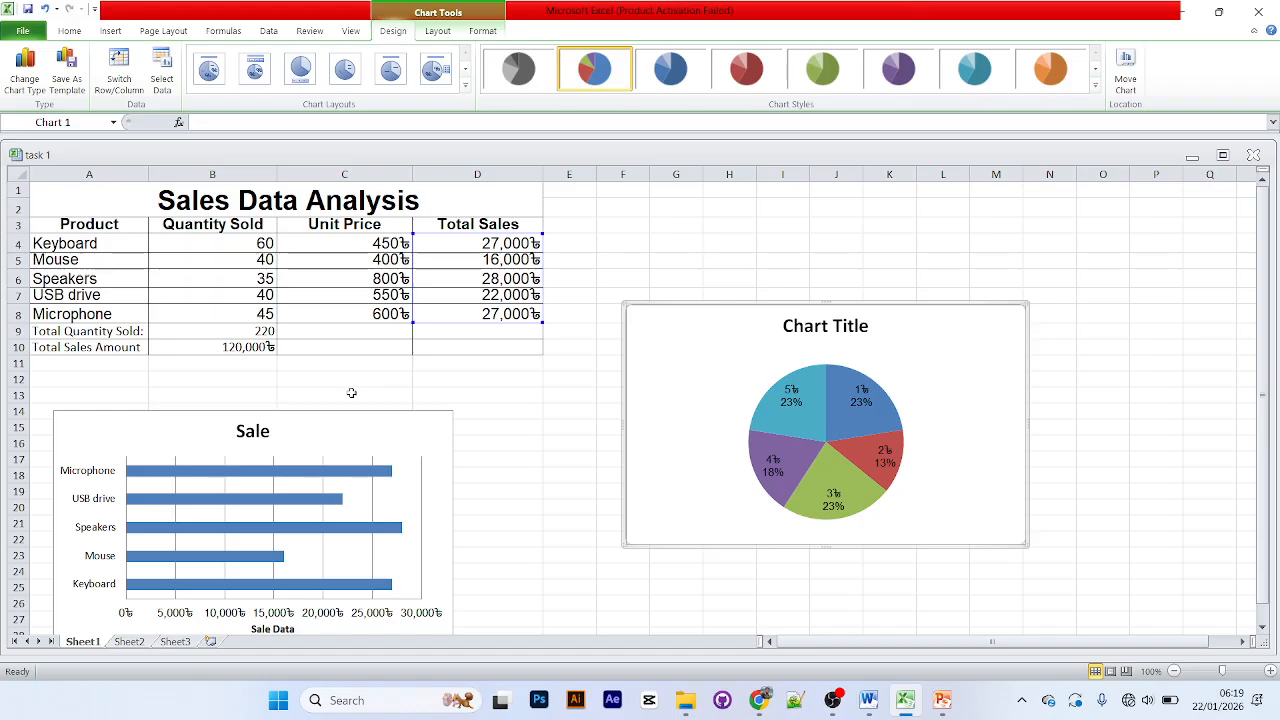
Switch to PowerPoint, add a new slide after the Pie Chart slide, and delete its body text placeholder
left_click(941, 700)
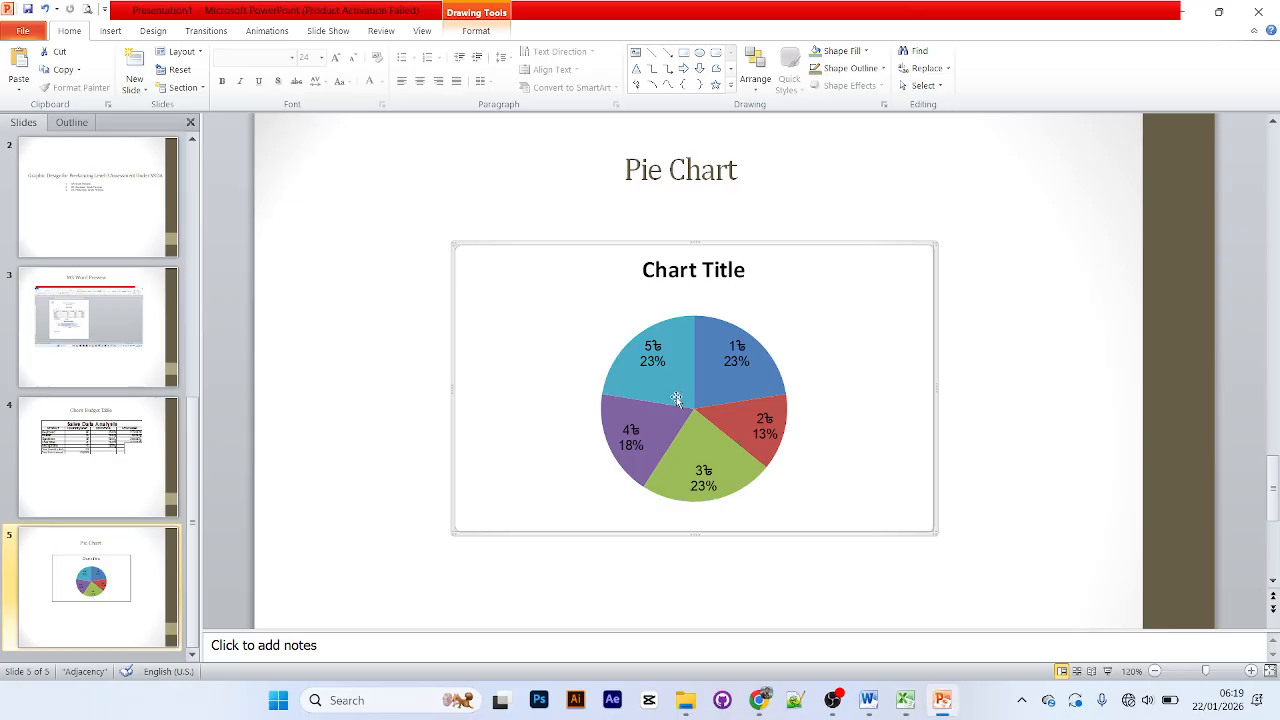
left_click(134, 70)
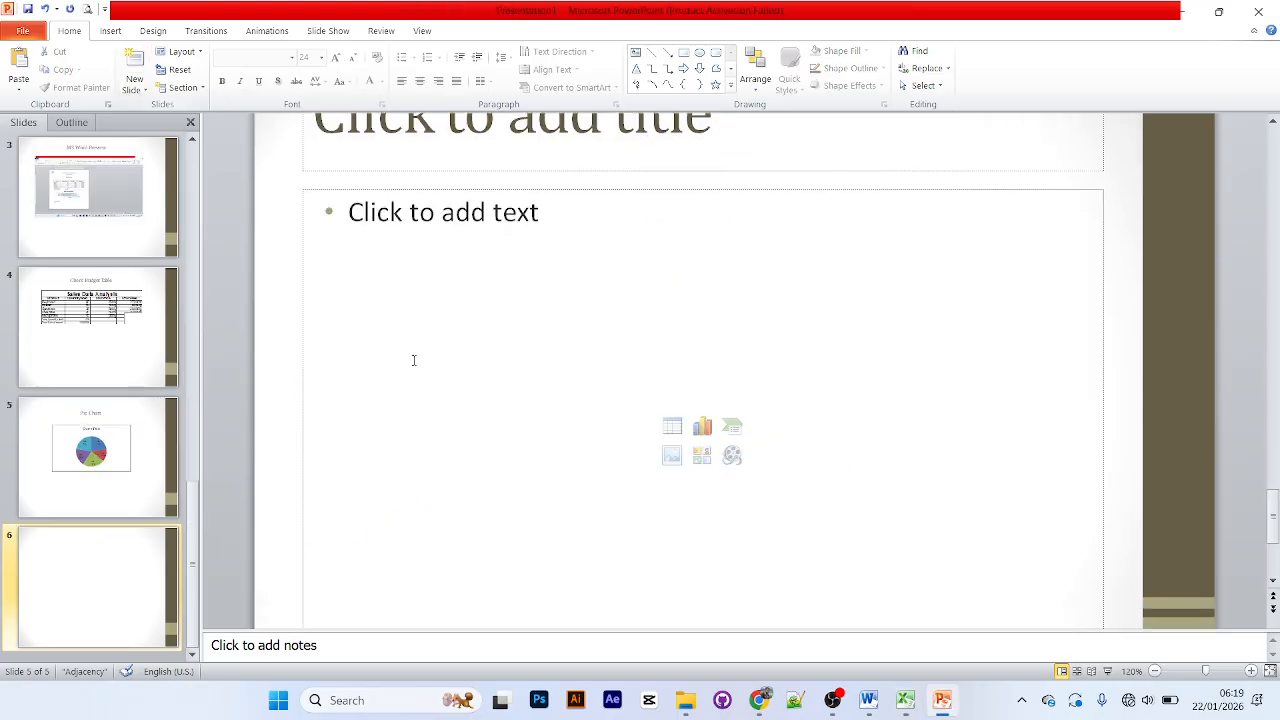
left_click(710, 302)
left_click(601, 169)
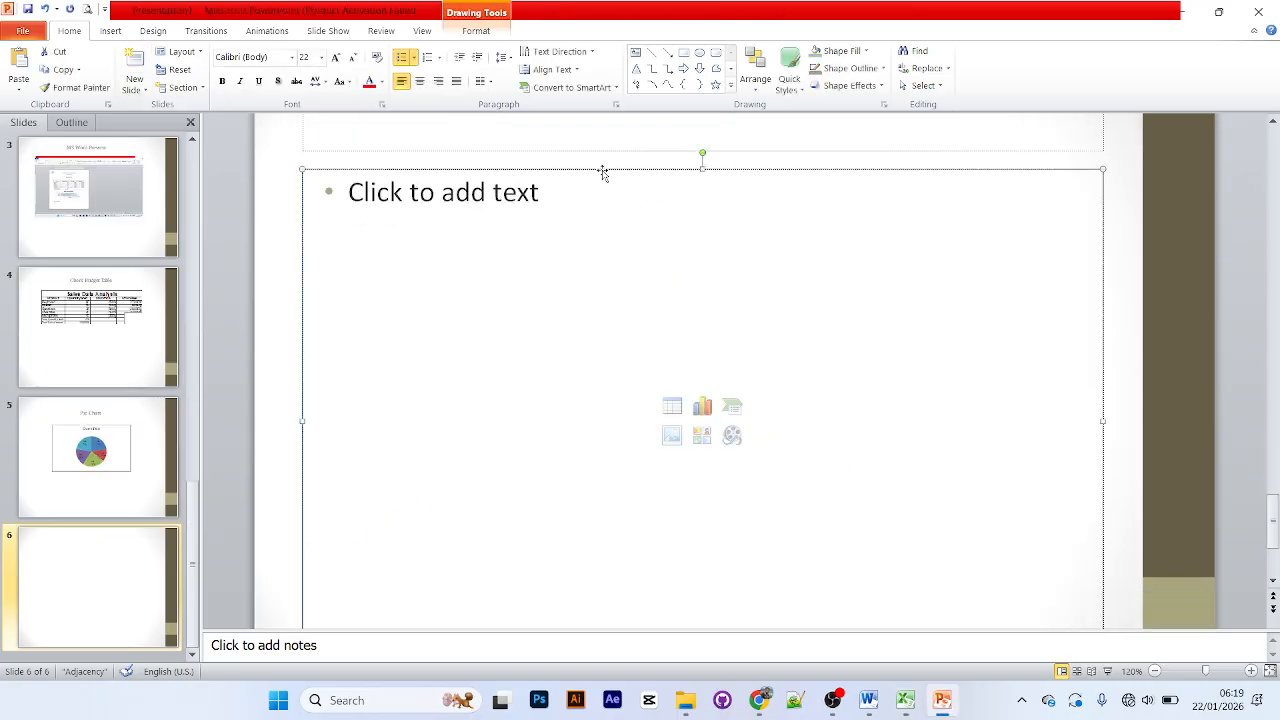
key("Delete")
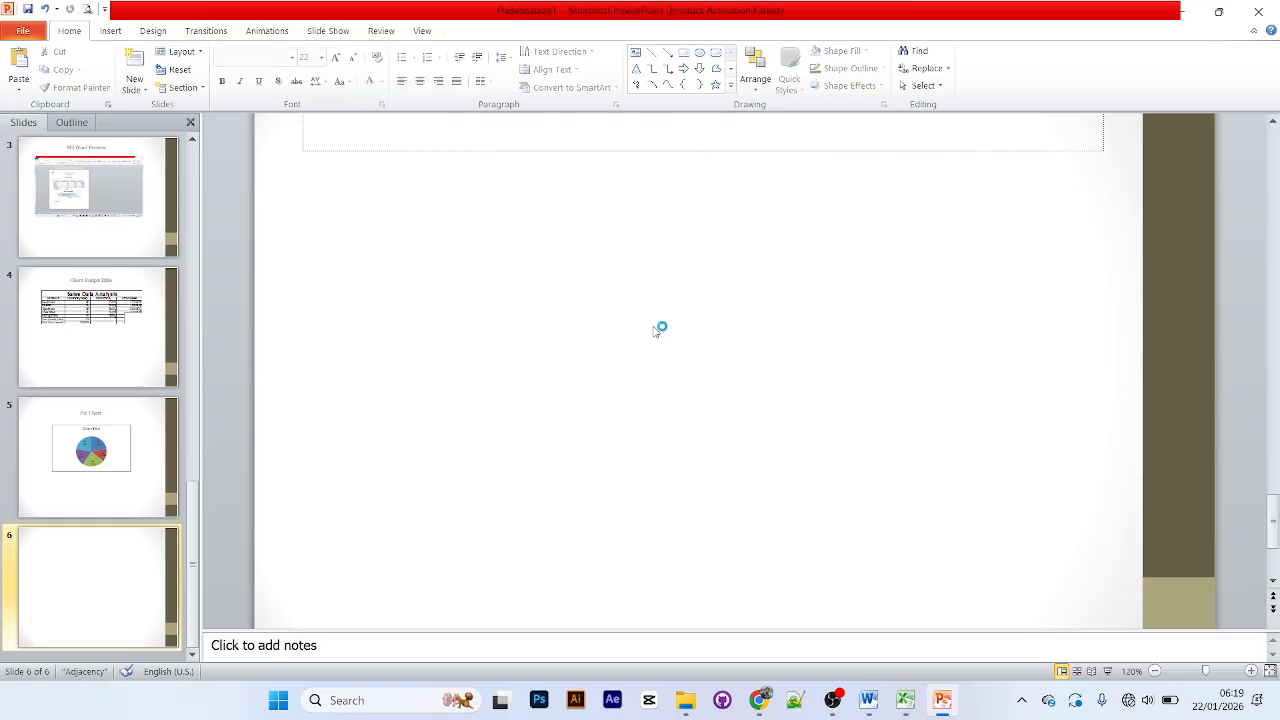
scroll(656, 330, "up", 2)
left_click(606, 213)
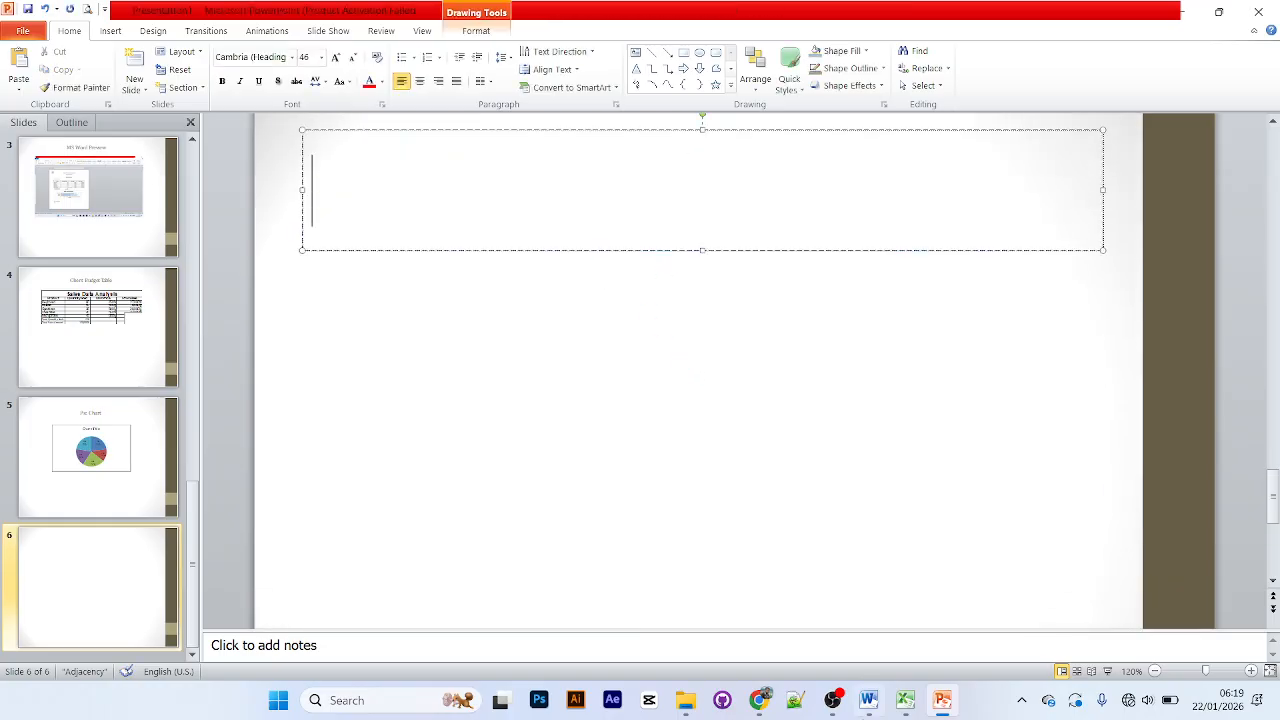
Switch to Chrome and review the instructions for the fifth and sixth slides in Practical Set 02.pdf
mouse_move(906, 706)
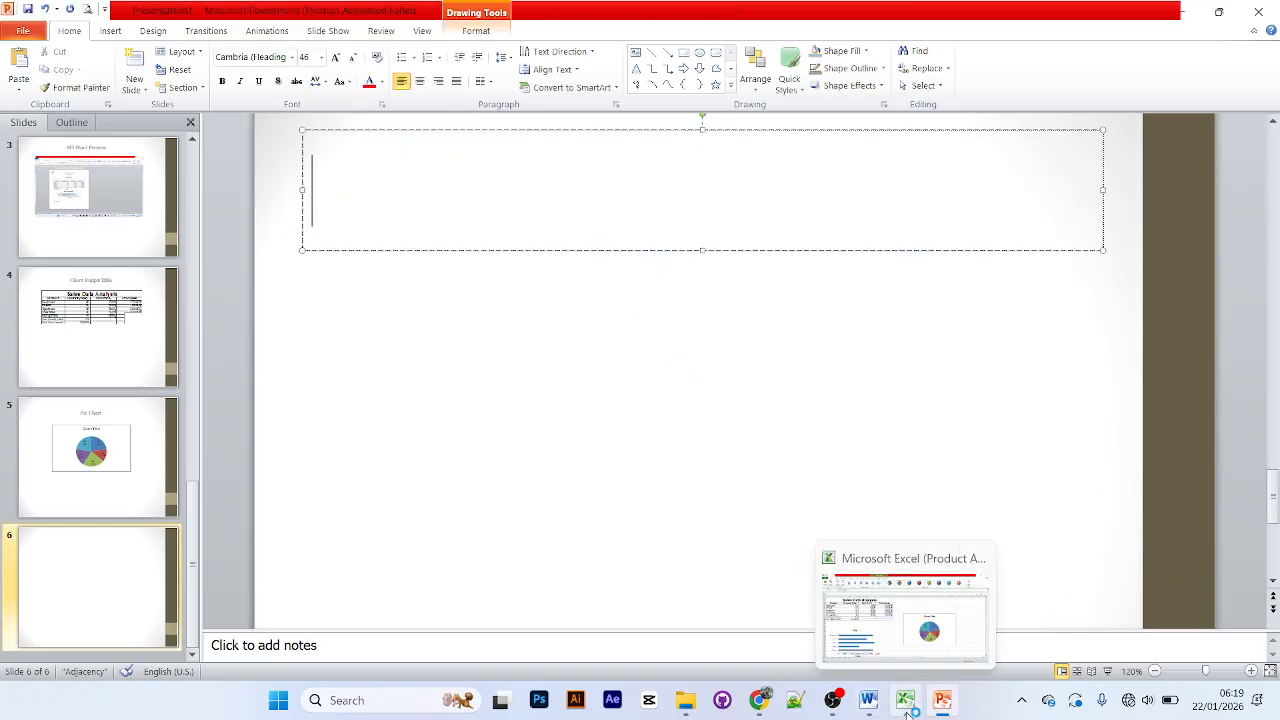
left_click(758, 700)
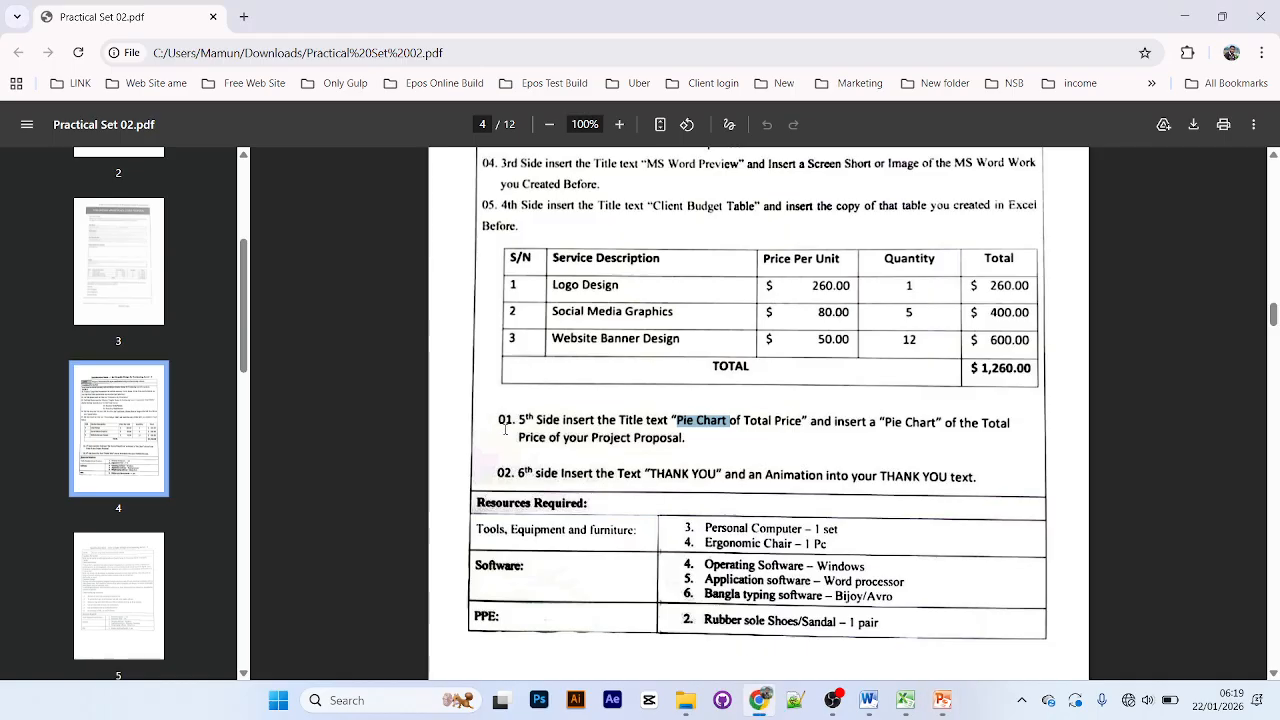
left_click_drag(505, 428, 516, 421)
left_click_drag(644, 474, 660, 474)
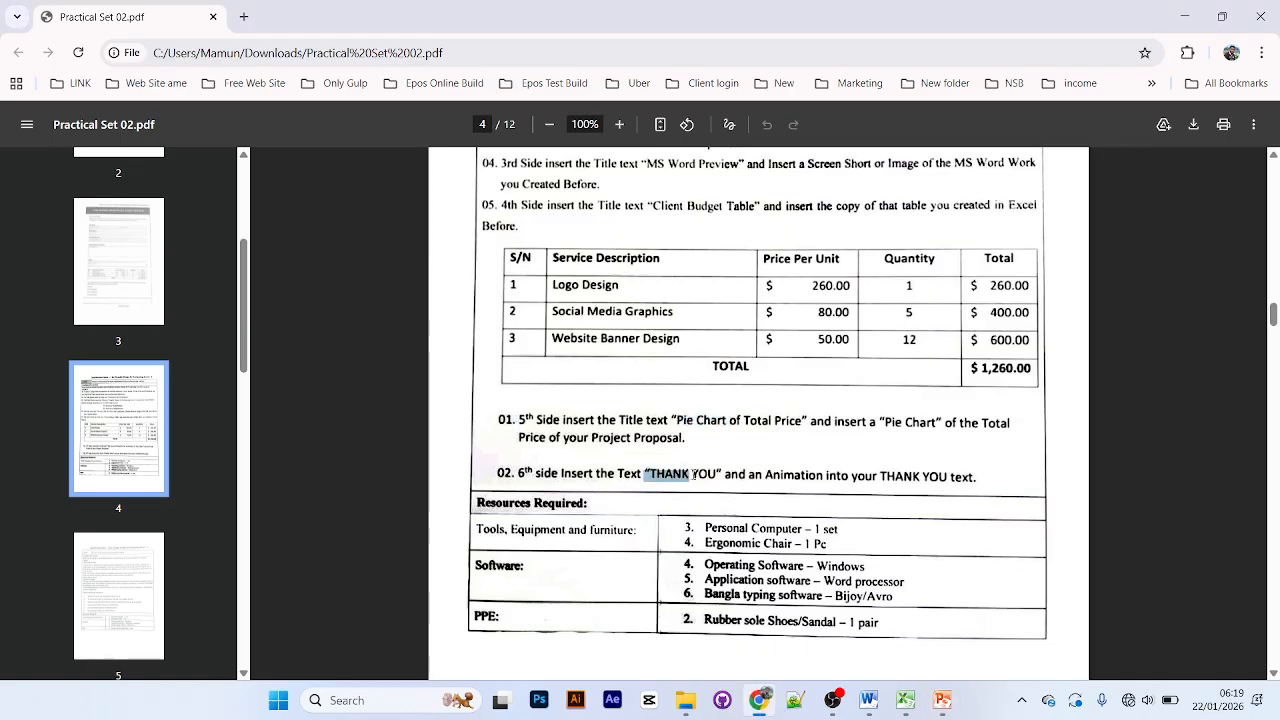
scroll(719, 481, "up", 3)
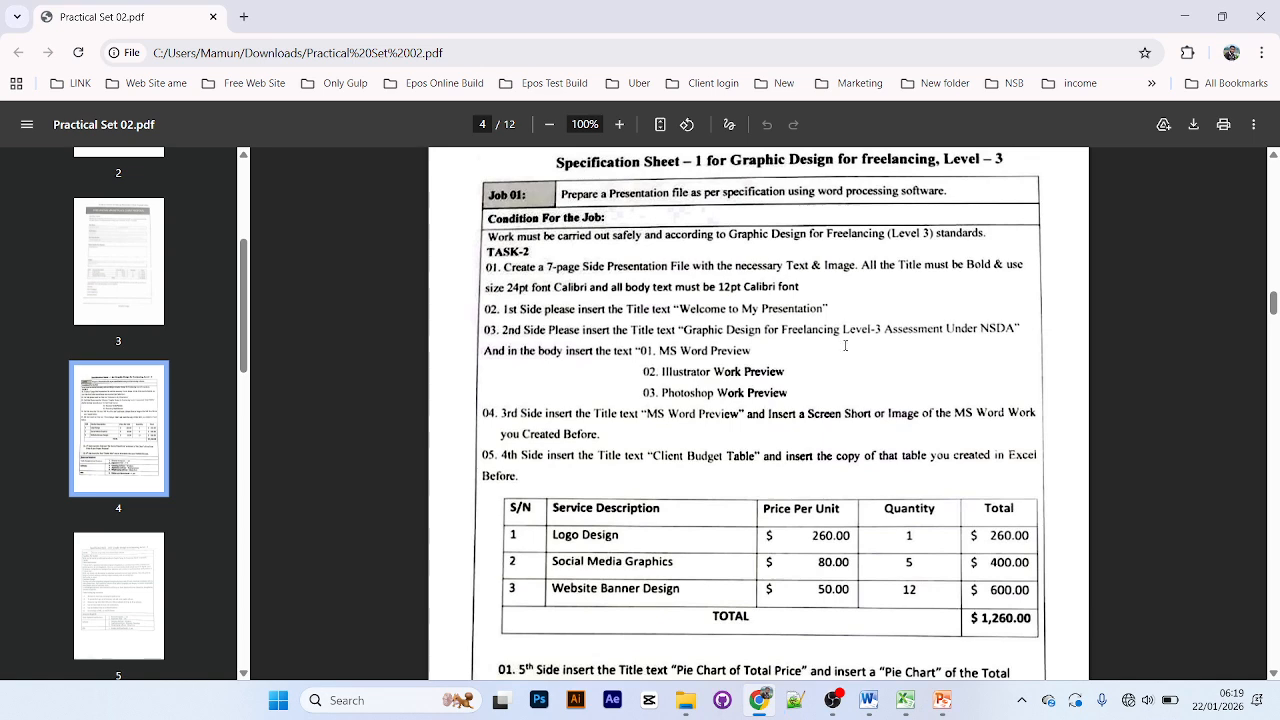
scroll(821, 495, "down", 3)
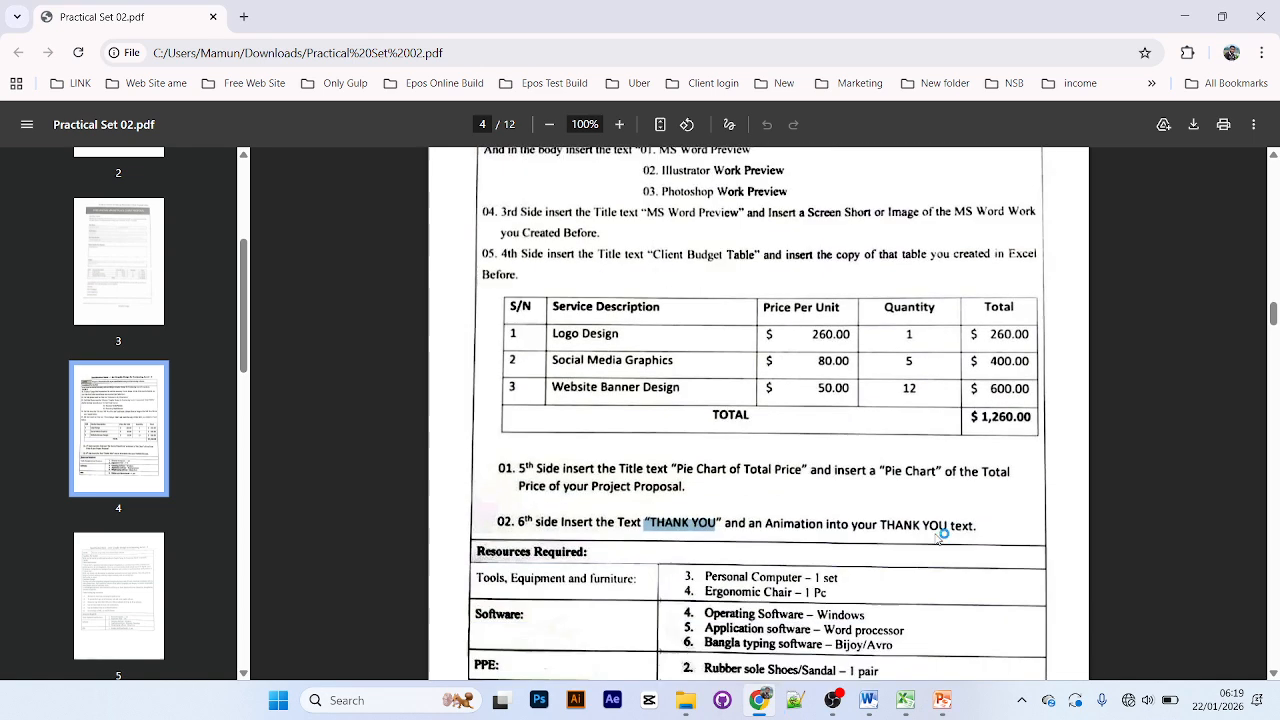
left_click_drag(781, 476, 953, 480)
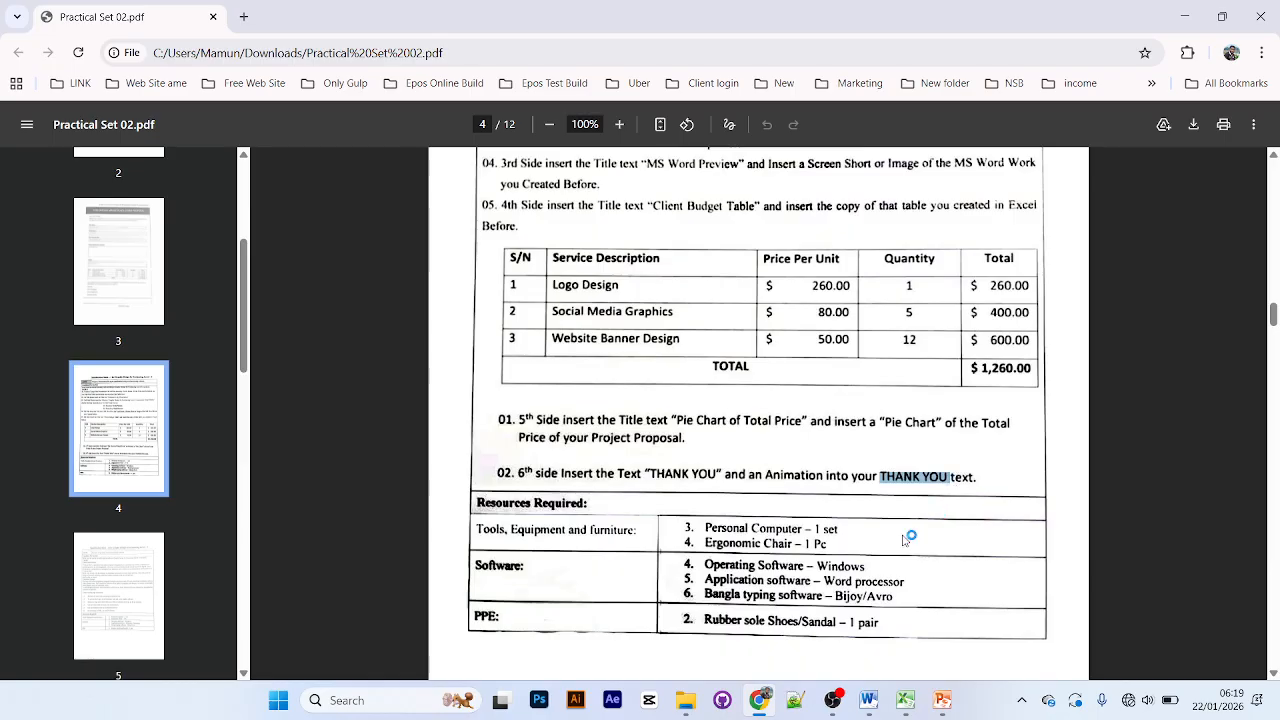
Switch to PowerPoint and paste the copied text THANK YOU as the title of slide 6
left_click(942, 700)
scroll(540, 277, "up", 2)
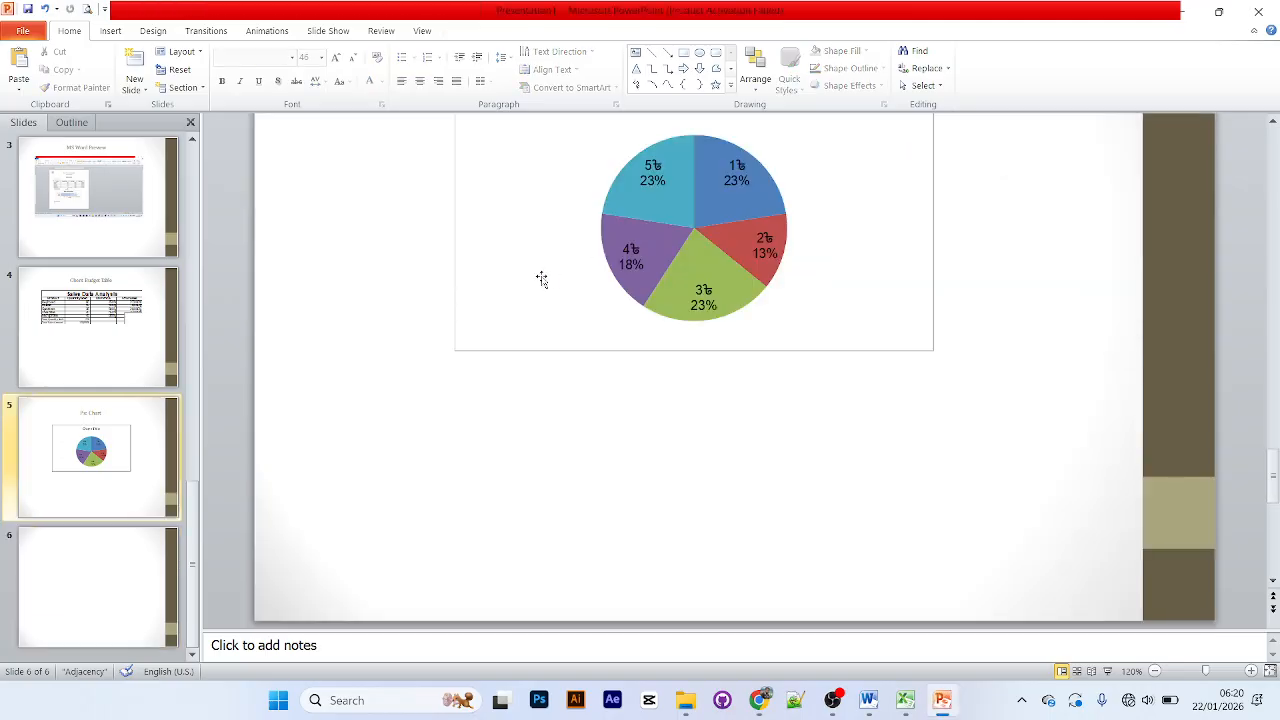
left_click(103, 571)
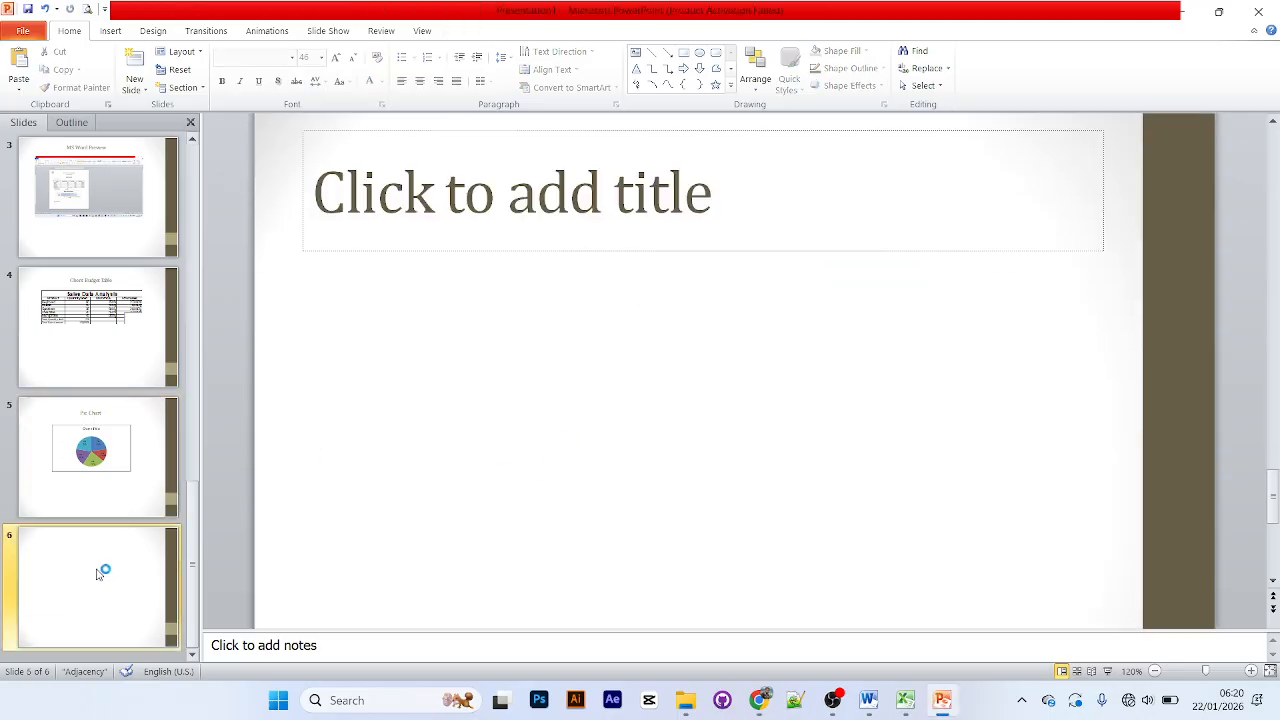
left_click(606, 207)
key("ctrl+v")
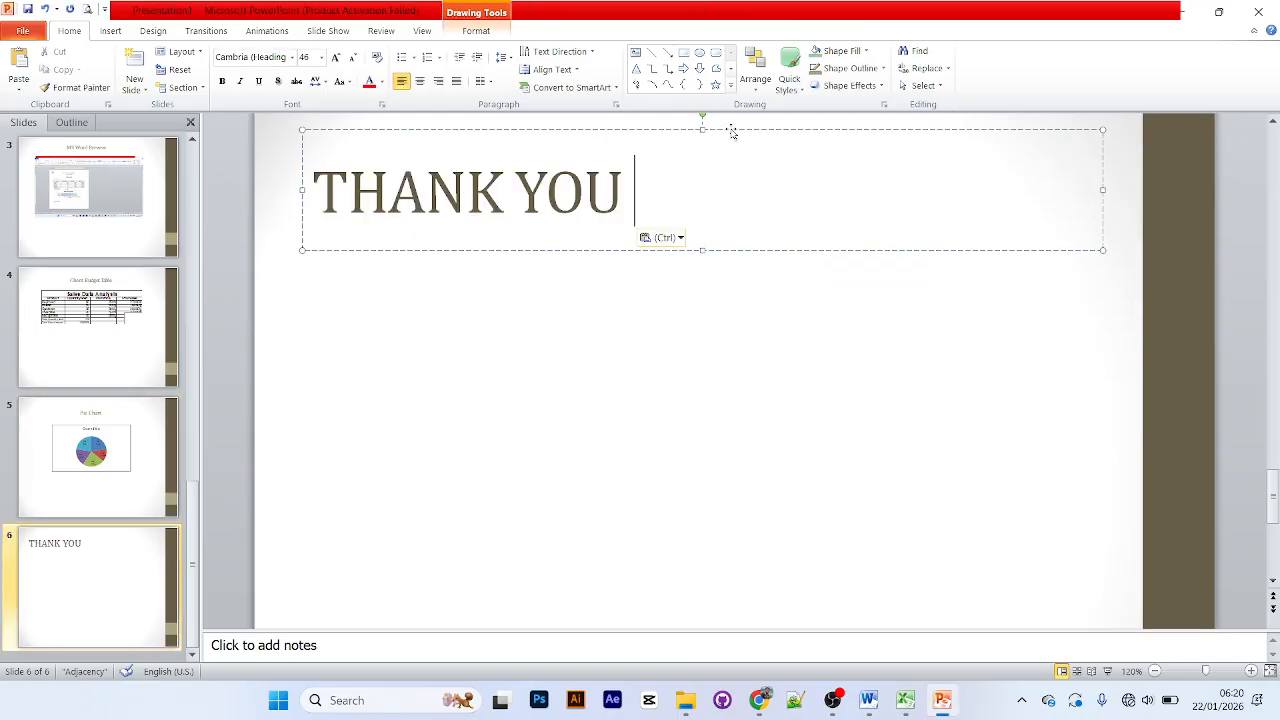
Move the THANK YOU title placeholder down to the middle of slide 6 and set its font size to 24
left_click_drag(733, 133, 741, 290)
double_click(660, 363)
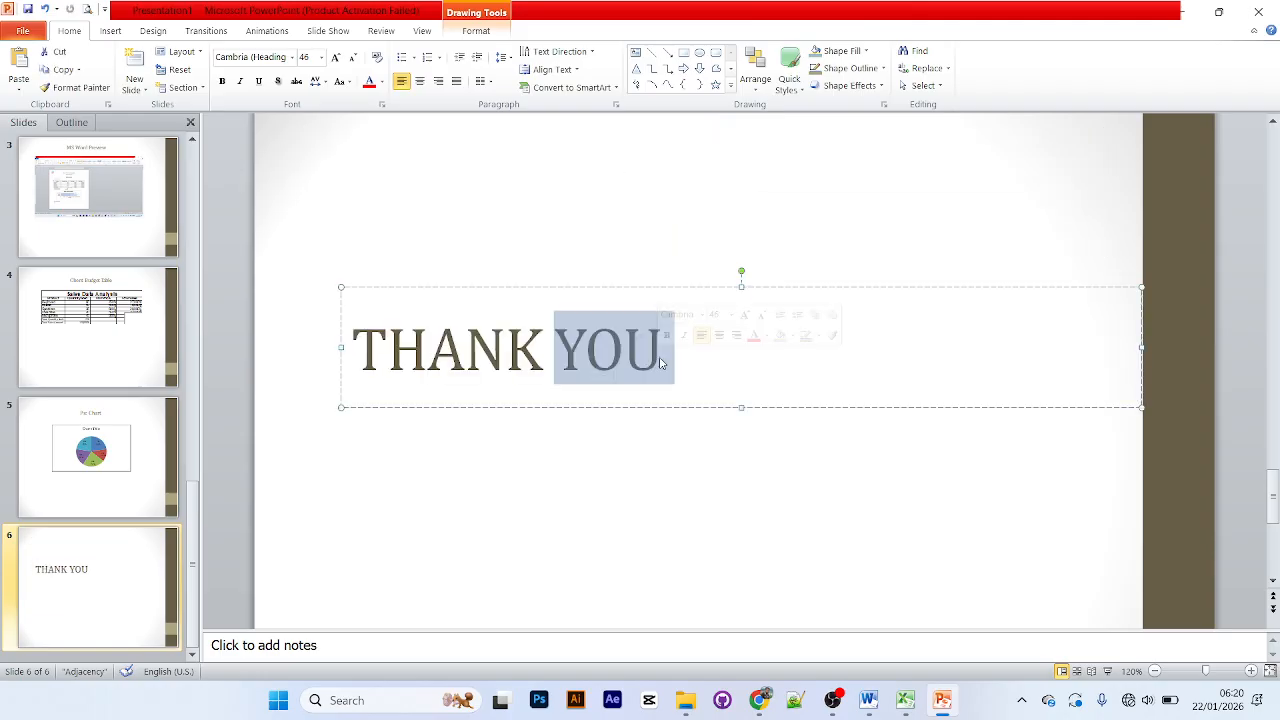
triple_click(660, 363)
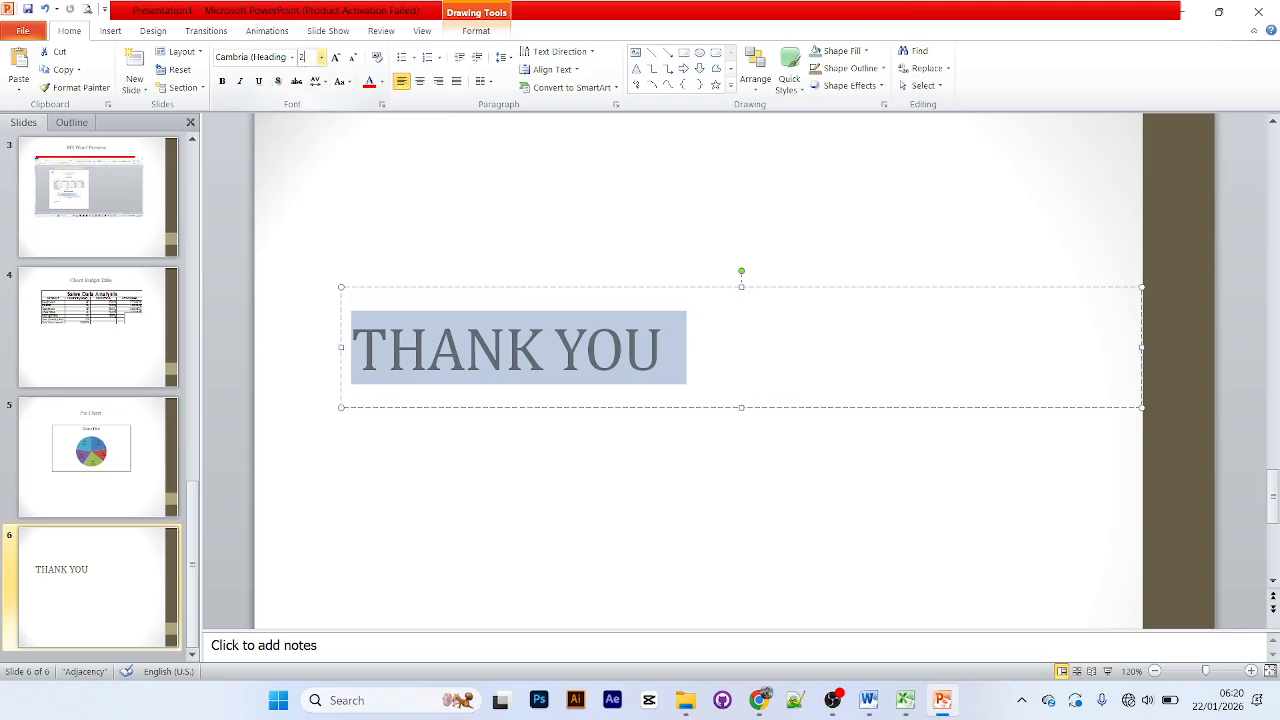
key("Return")
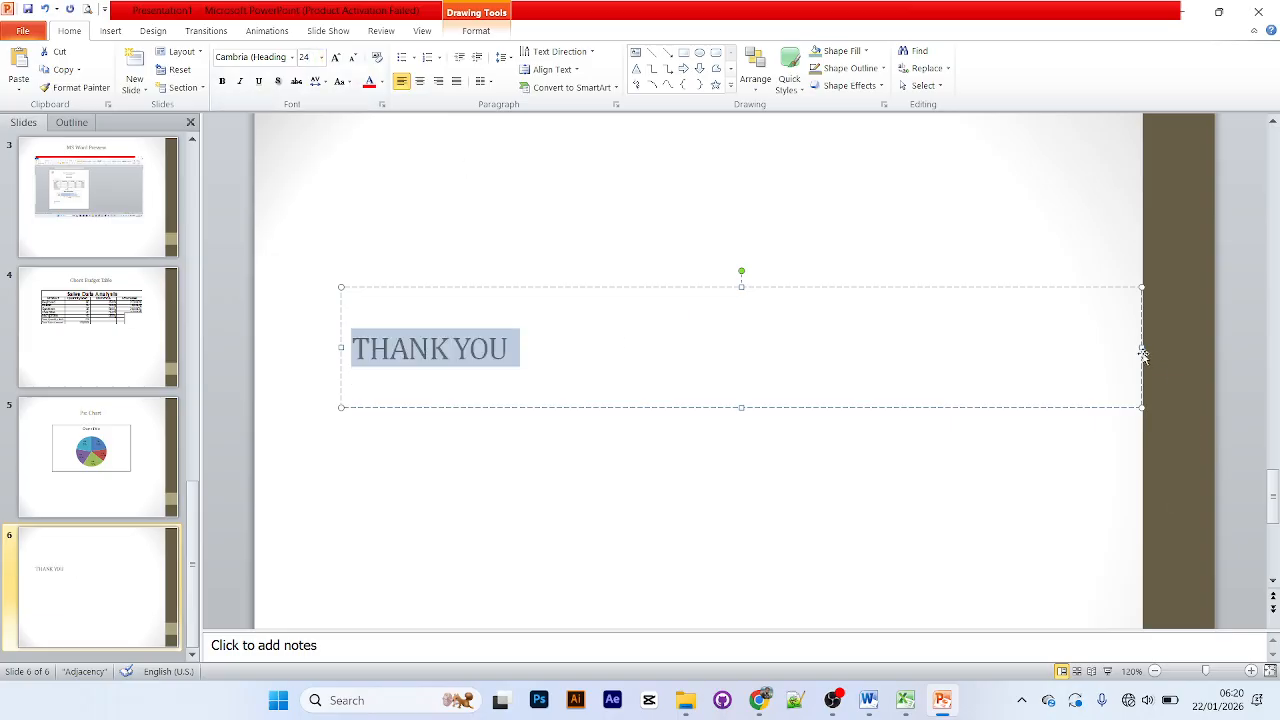
Narrow the THANK YOU text box to fit its text and centre it horizontally on the slide
left_click_drag(1143, 355, 554, 347)
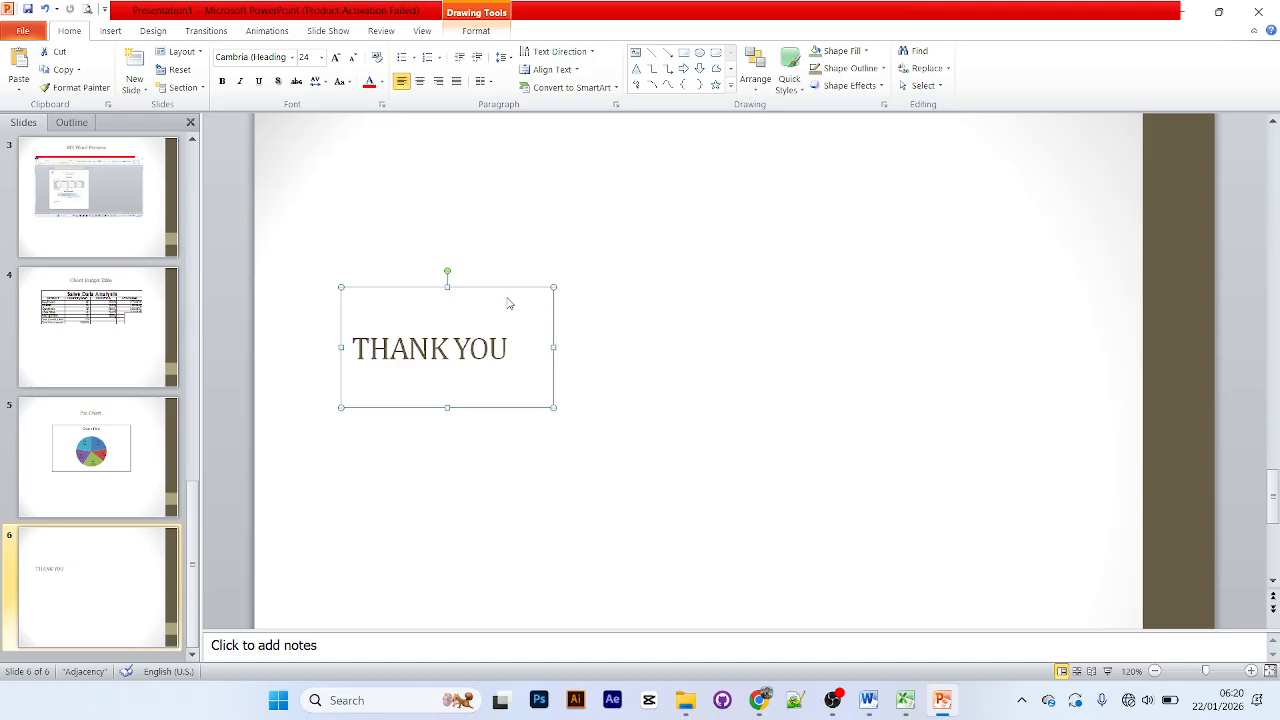
mouse_move(508, 303)
left_mouse_down()
mouse_move(580, 286)
mouse_move(780, 300)
left_mouse_up()
left_click(837, 271)
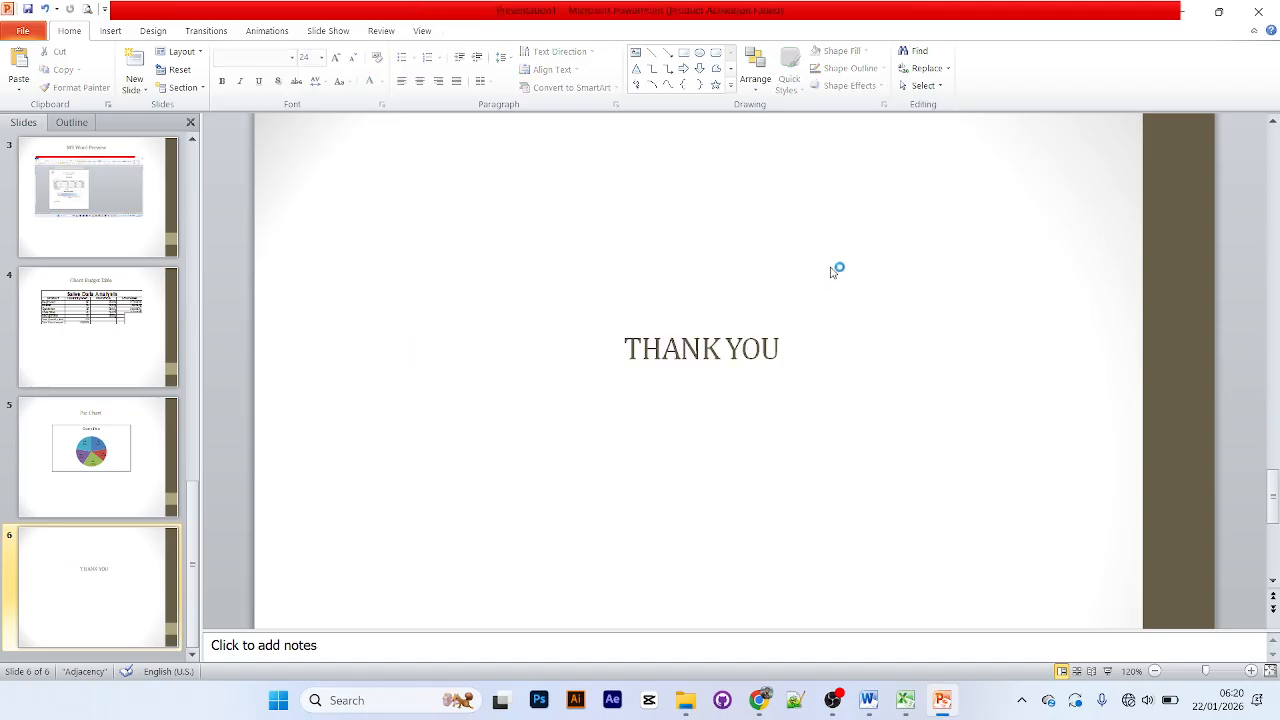
Apply the Float Out exit animation to the THANK YOU text on slide 6
triple_click(735, 360)
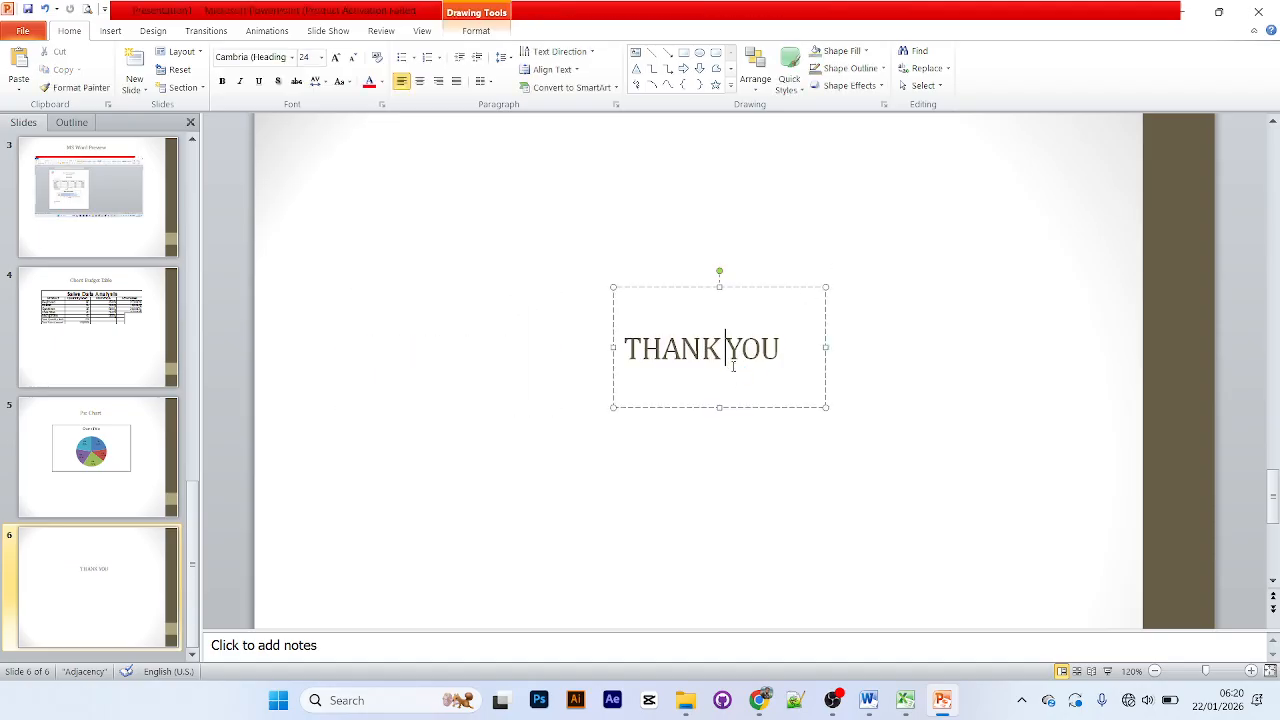
left_click(260, 32)
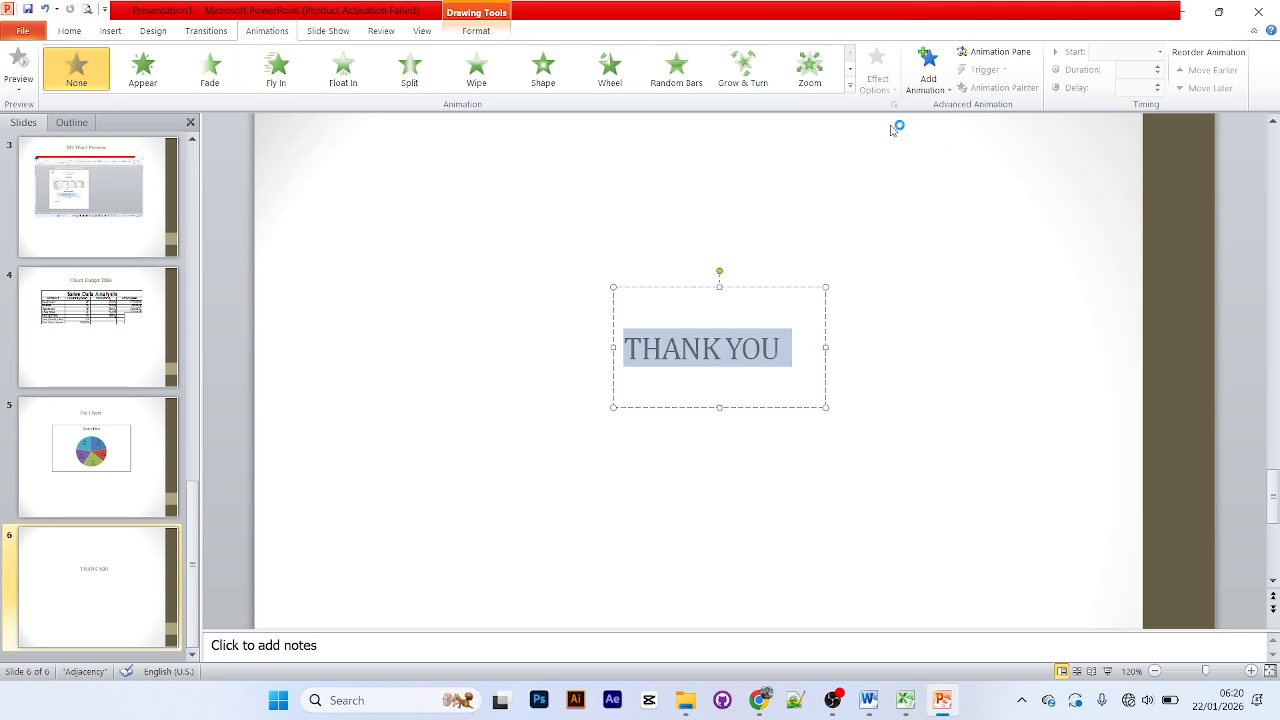
left_click(850, 85)
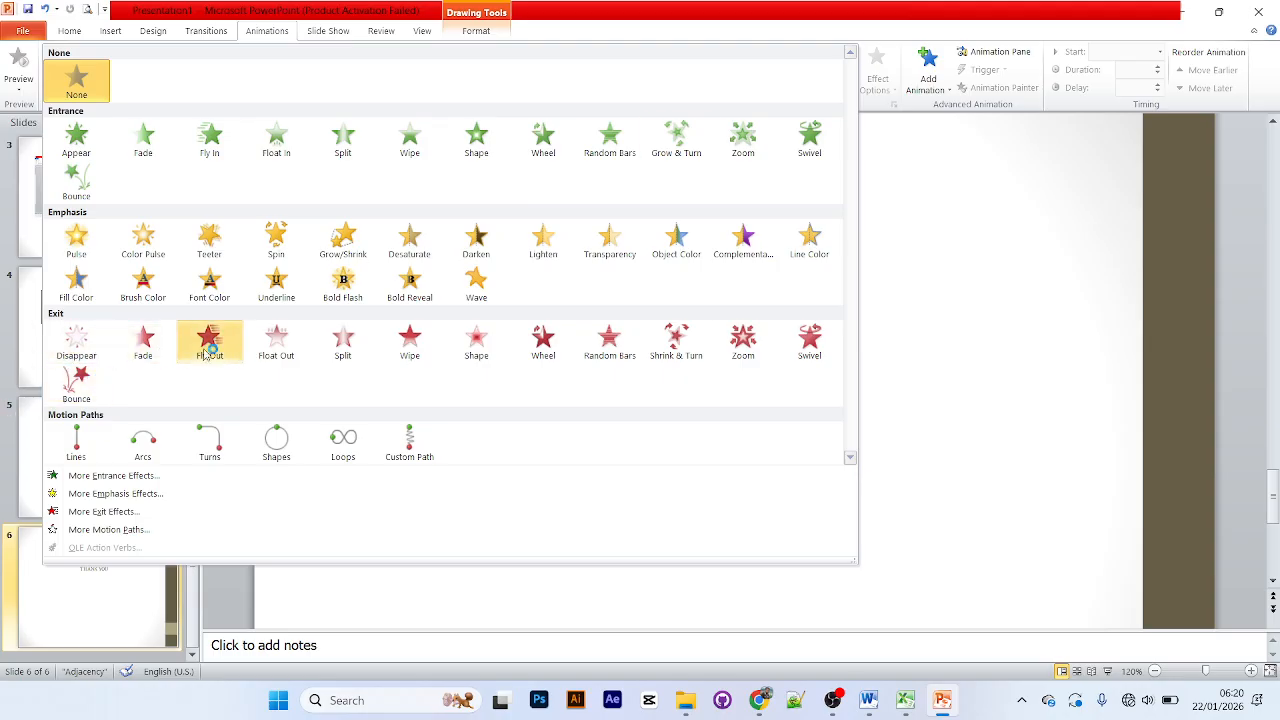
left_click(276, 350)
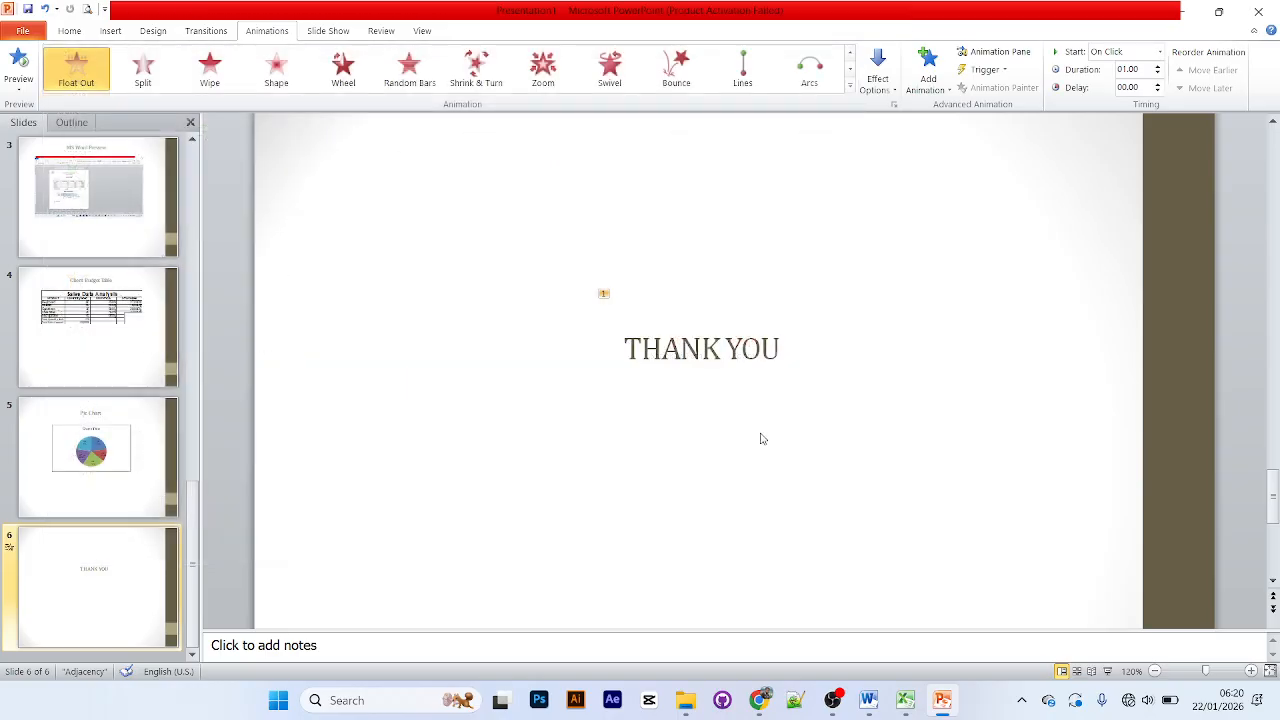
left_click(813, 426)
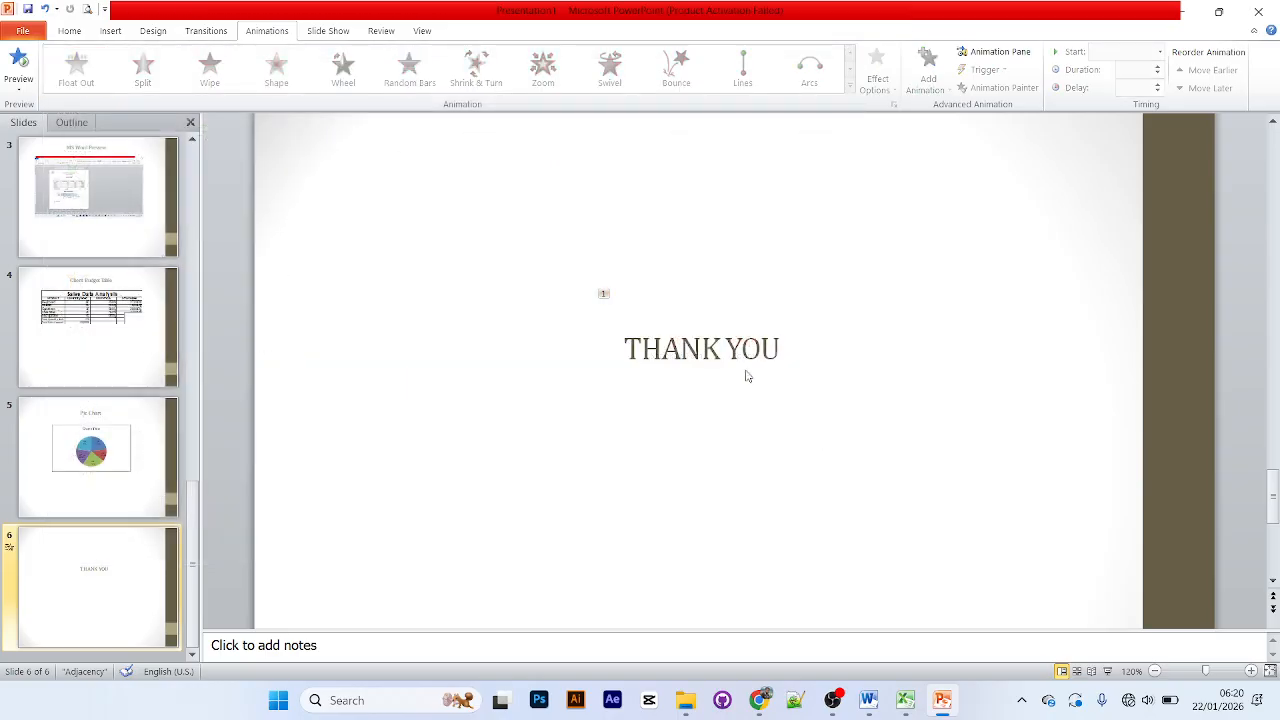
Play slide 6 as a slide show to check the THANK YOU animation, and exit at the end
left_click(1107, 671)
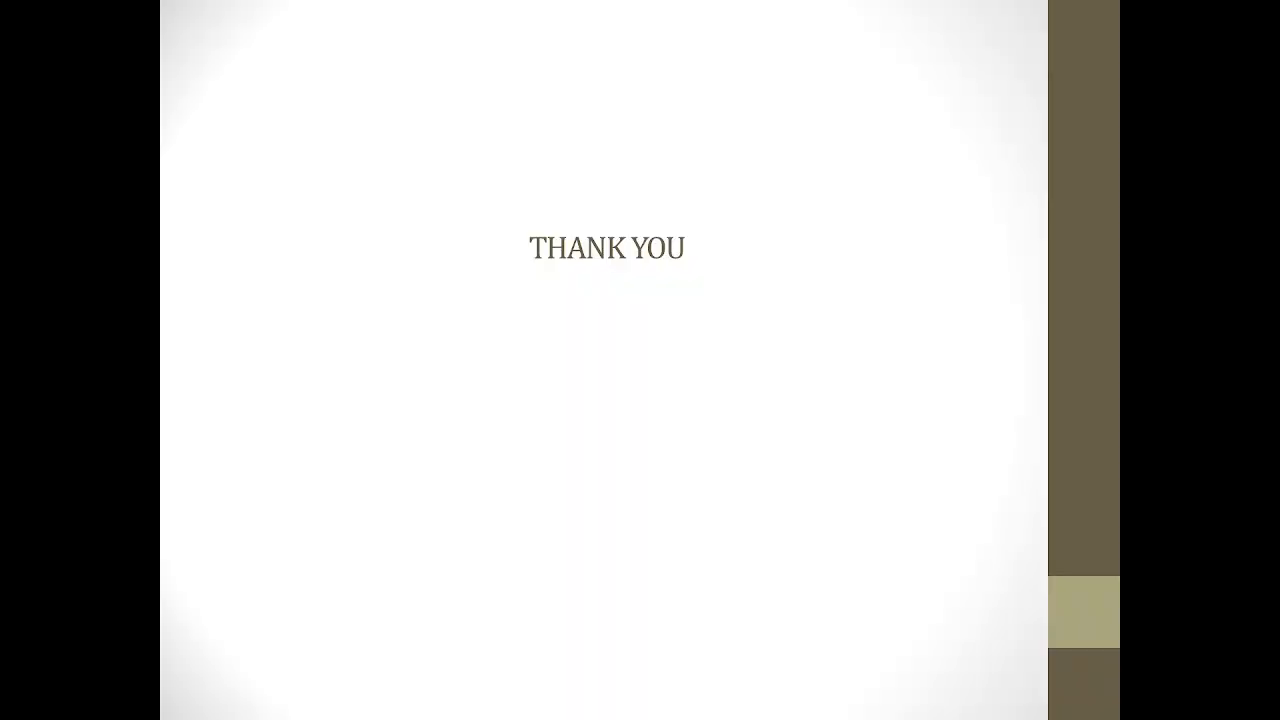
left_click(892, 498)
left_click(889, 494)
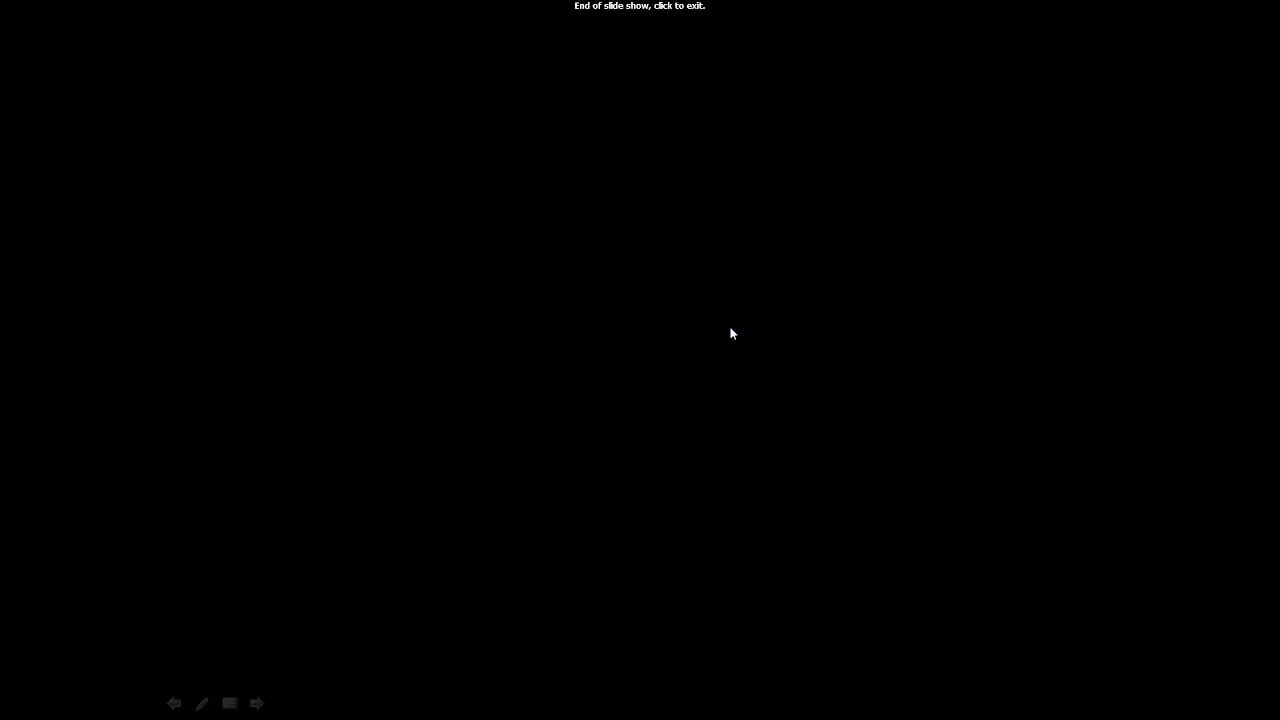
left_click(676, 330)
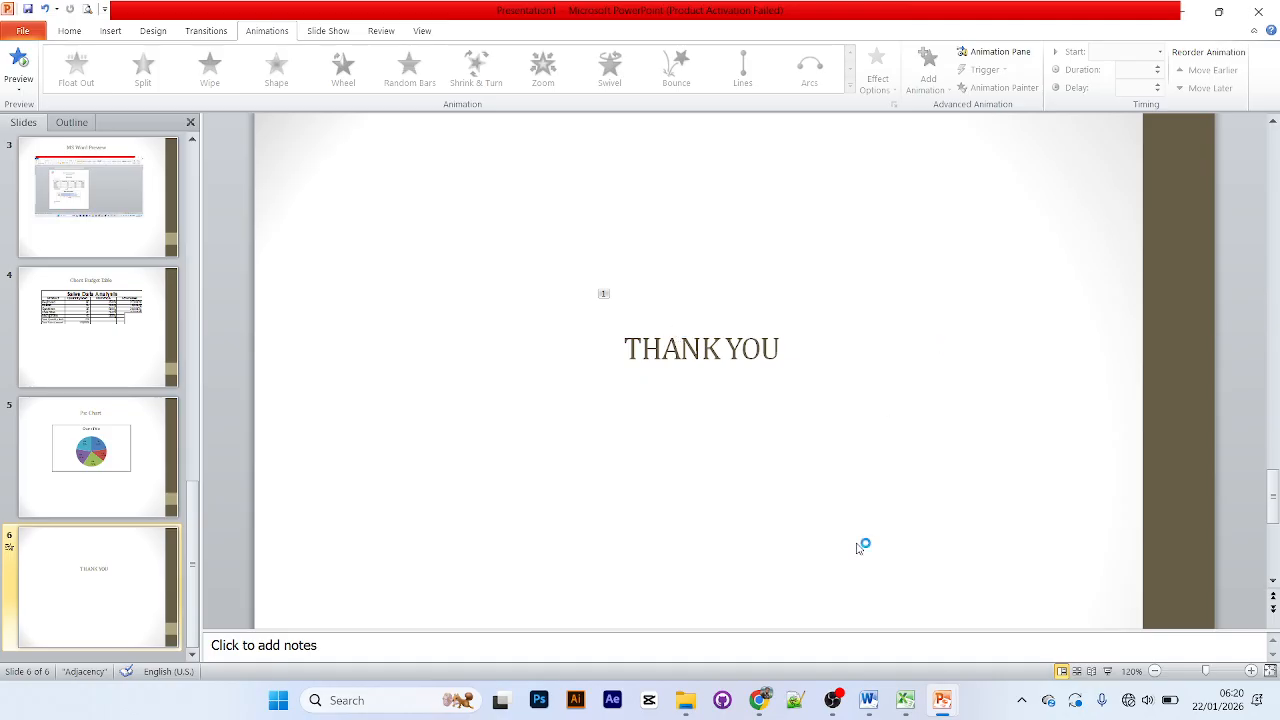
Save the presentation on the Desktop as a PowerPoint Presentation named Welcome to My Presentation
scroll(406, 531, "up", 3)
scroll(936, 378, "up", 2)
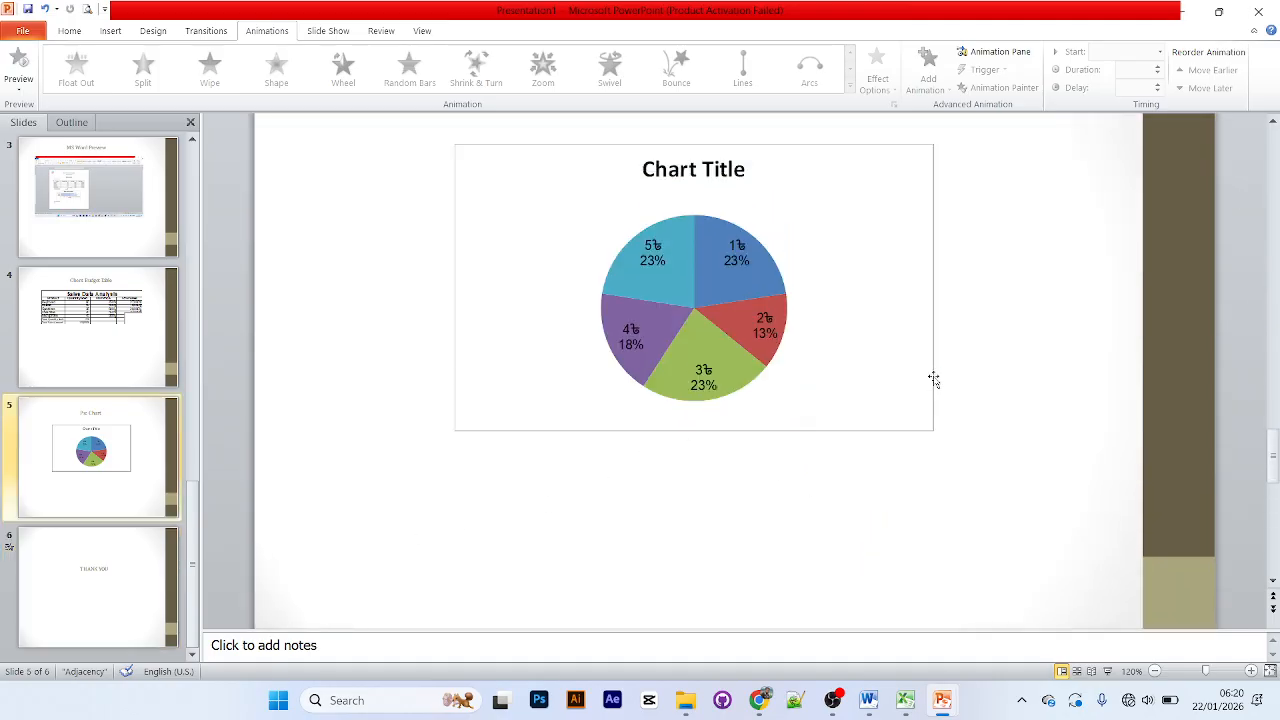
left_click(25, 30)
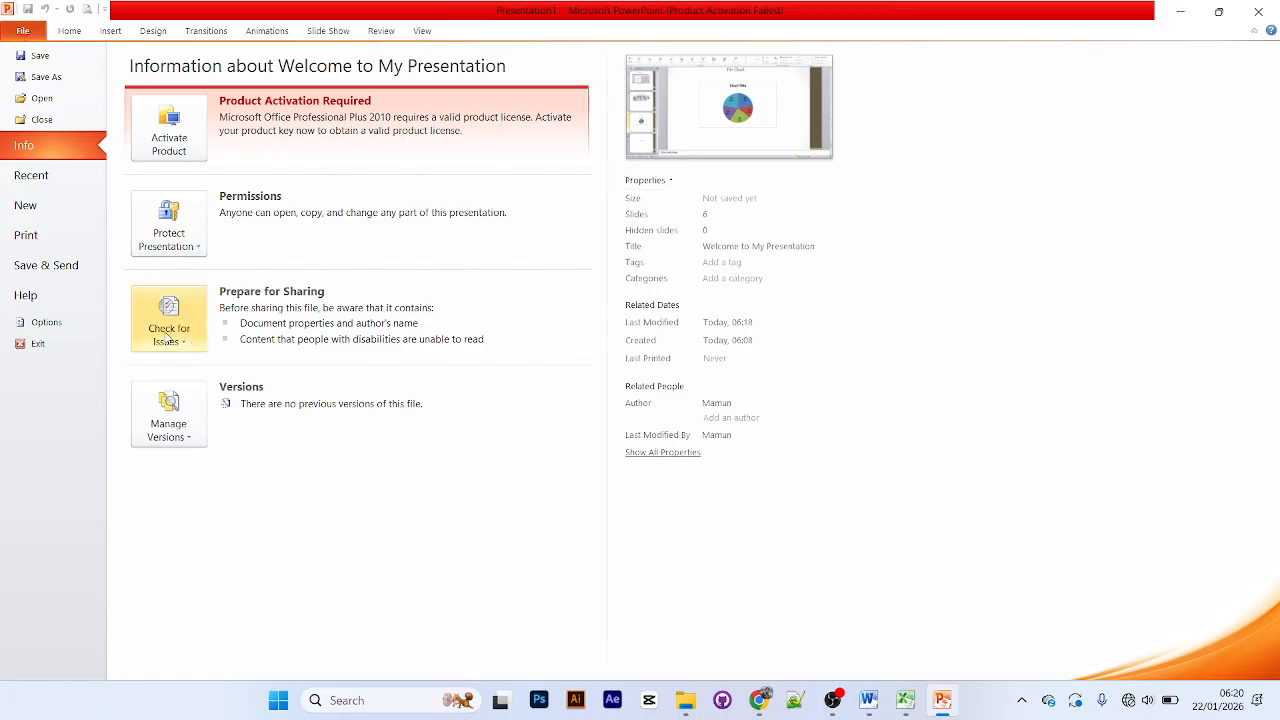
left_click(40, 56)
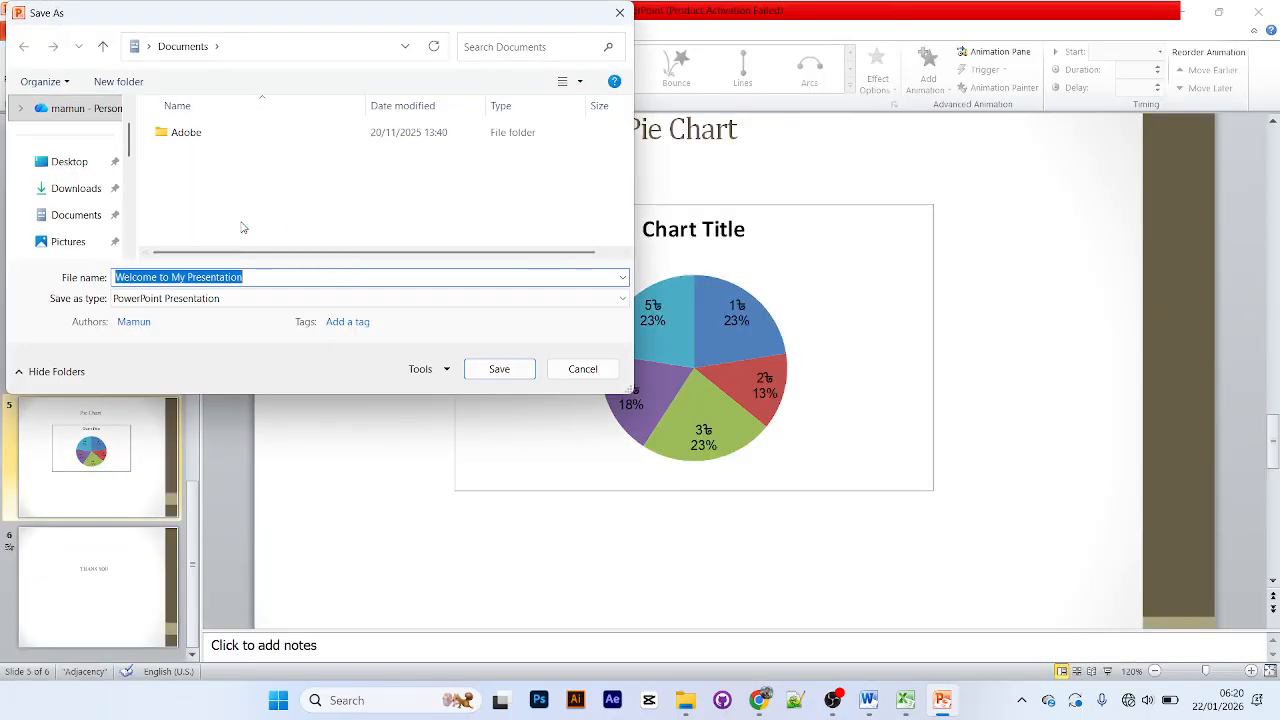
left_click(94, 162)
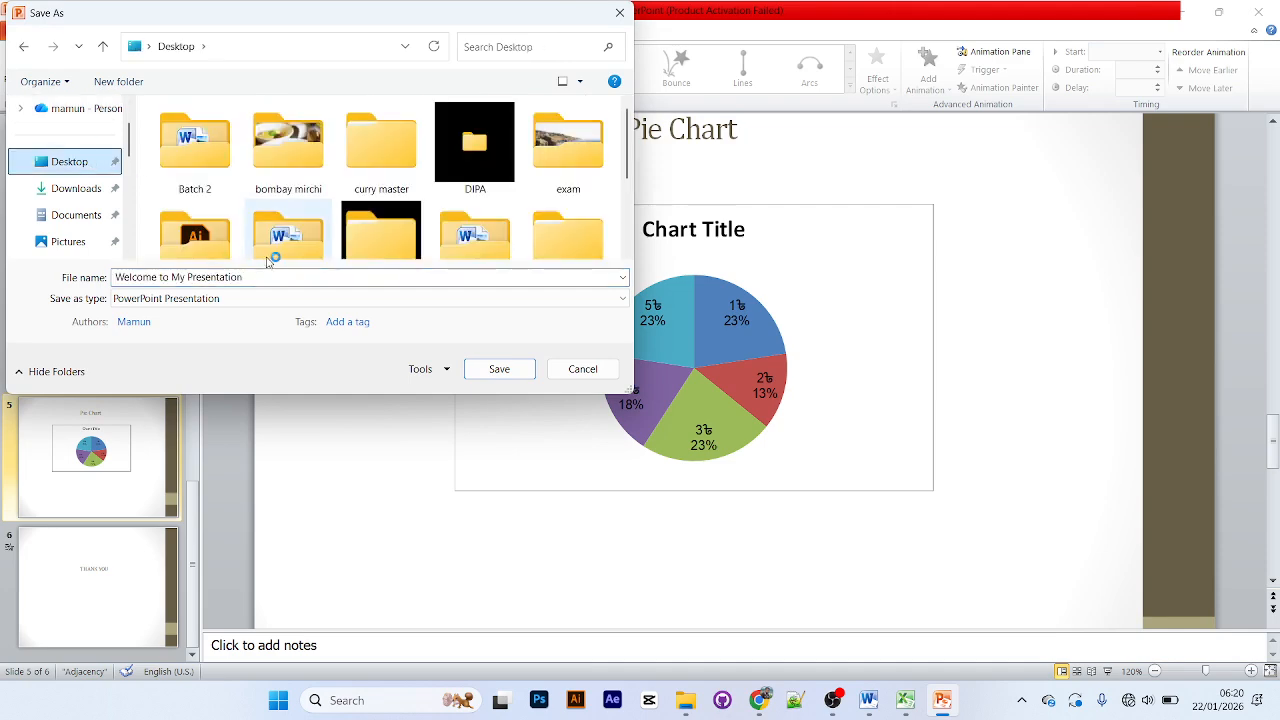
scroll(276, 254, "down", 2)
left_click(499, 369)
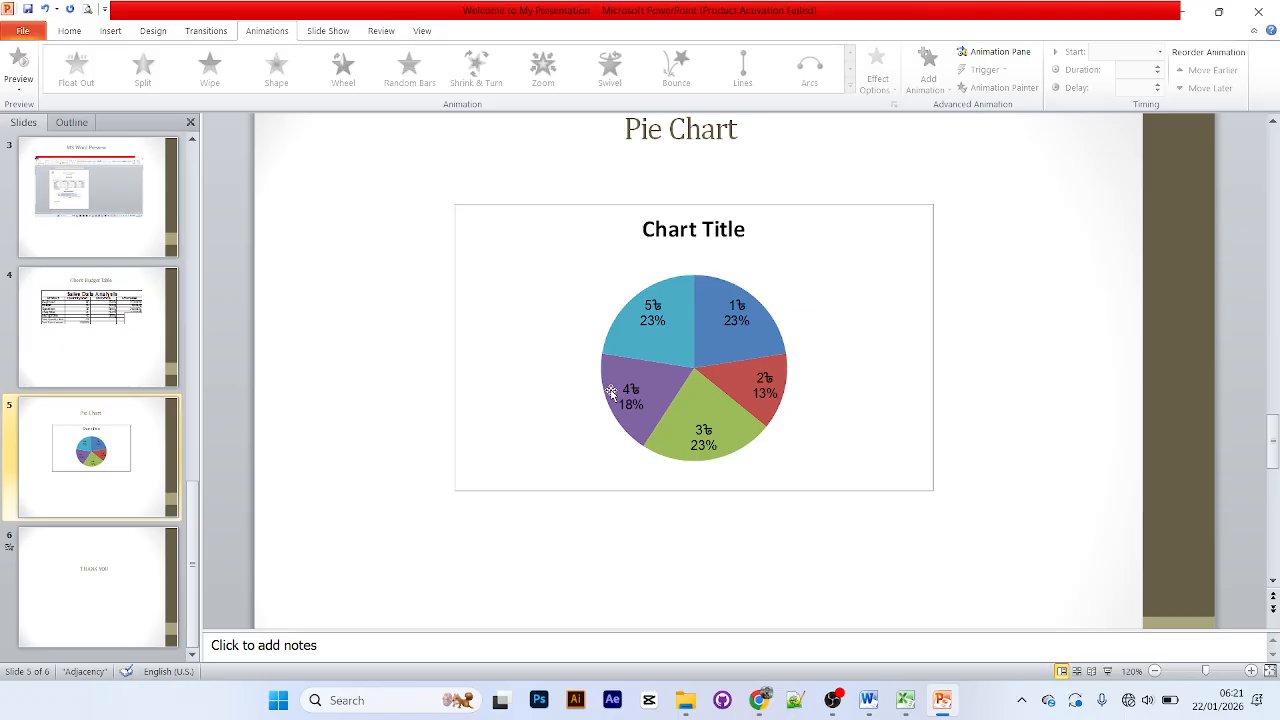
Review the slides of the saved presentation from the first one through the THANK YOU slide
scroll(110, 225, "up", 3)
left_click(108, 226)
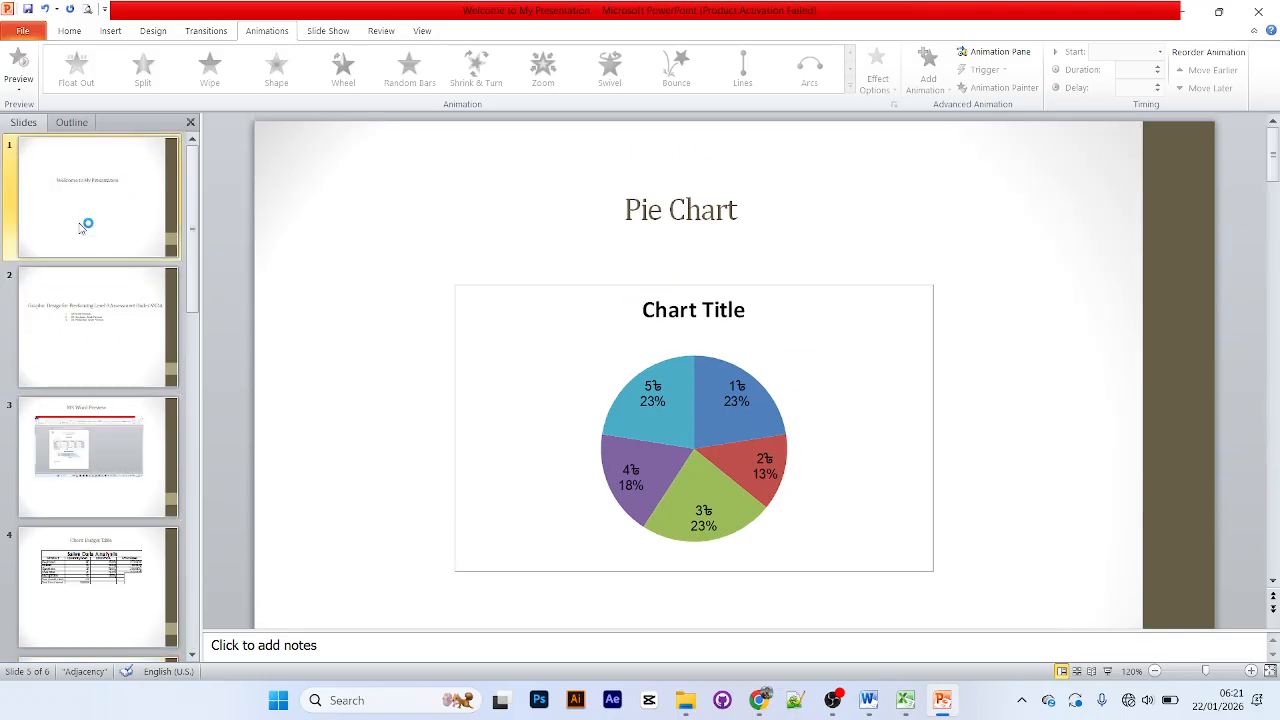
left_click(88, 345)
scroll(87, 345, "down", 1)
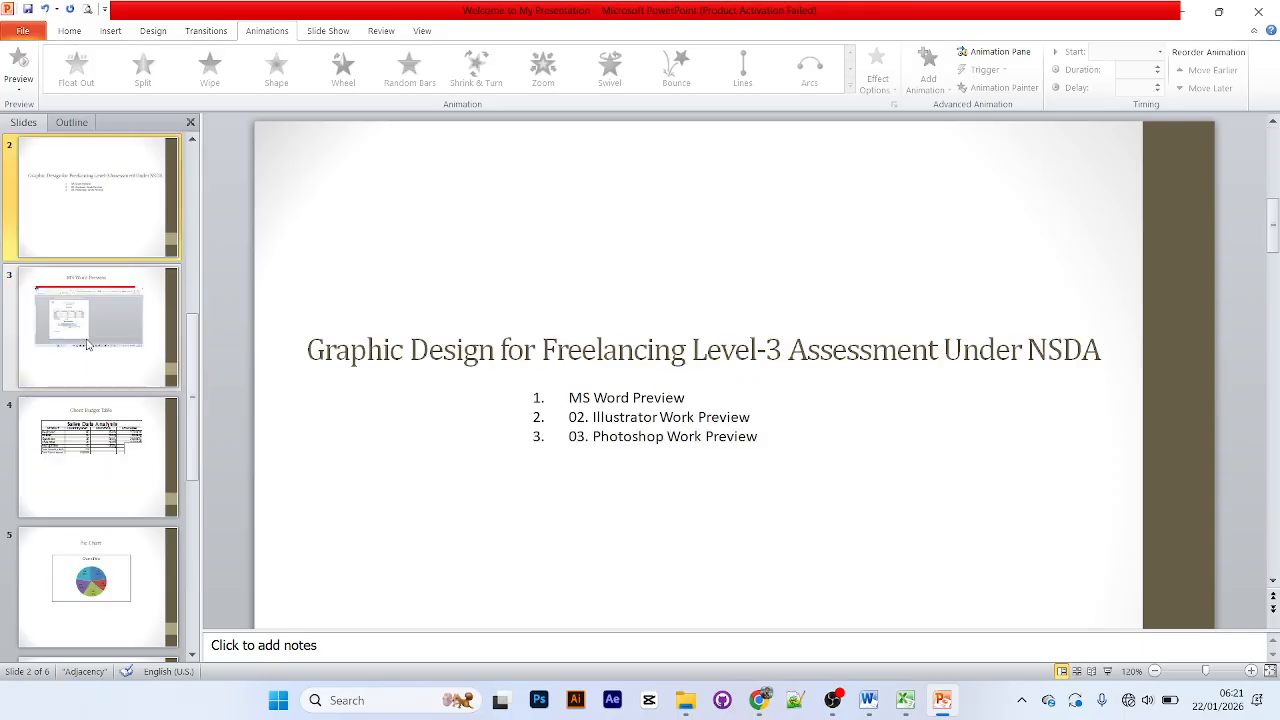
left_click(86, 348)
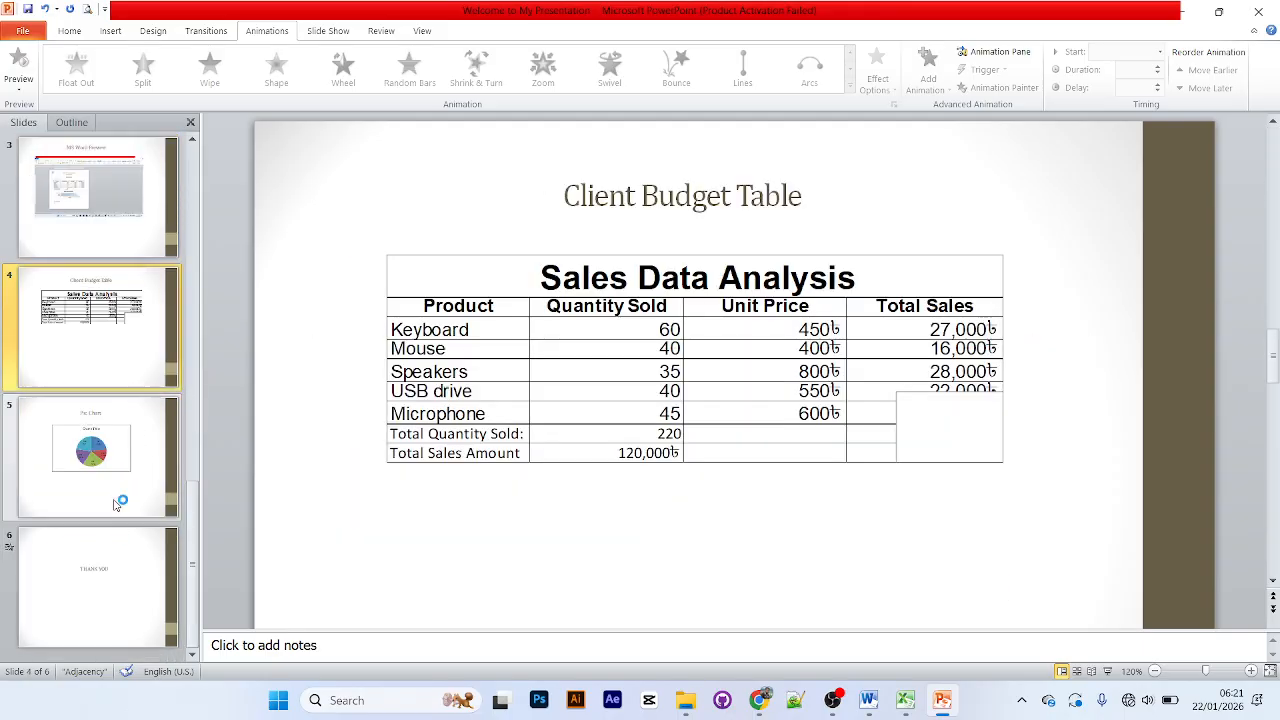
left_click(120, 482)
left_click(128, 600)
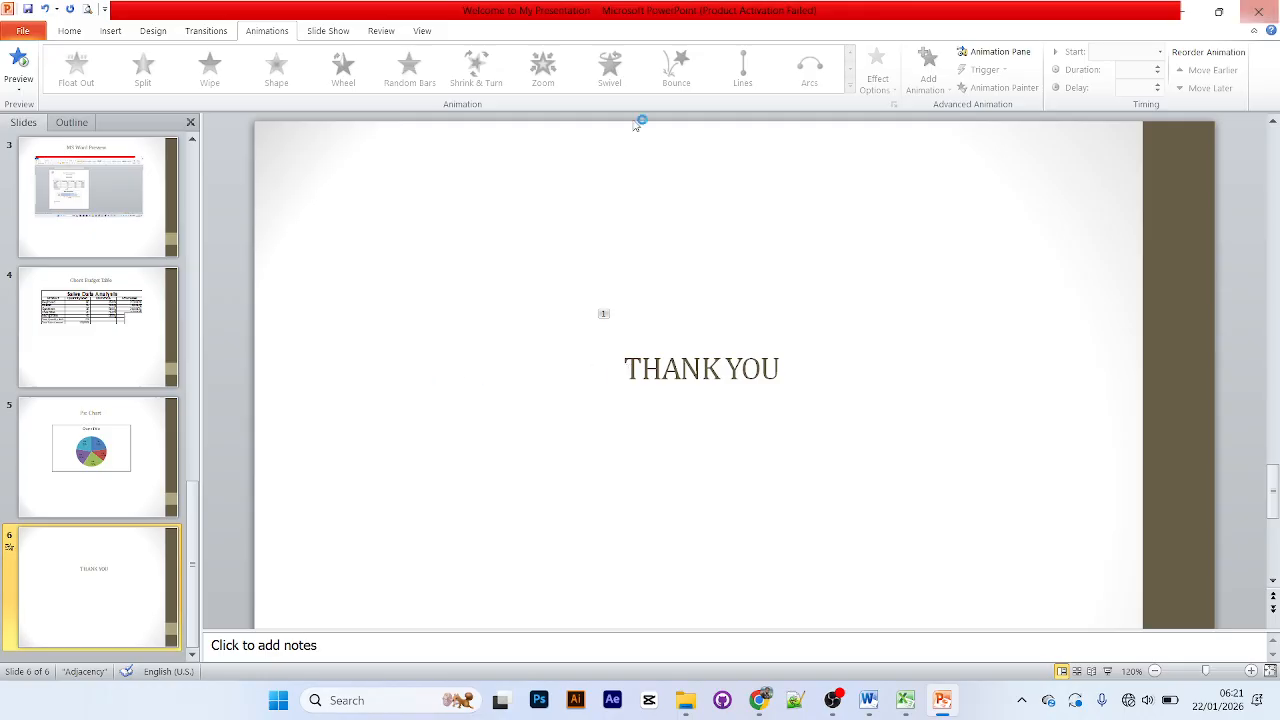
Open the linked Client Budget Table from slide 4 in Excel and check the source range of the pie chart
left_click(120, 285)
double_click(678, 335)
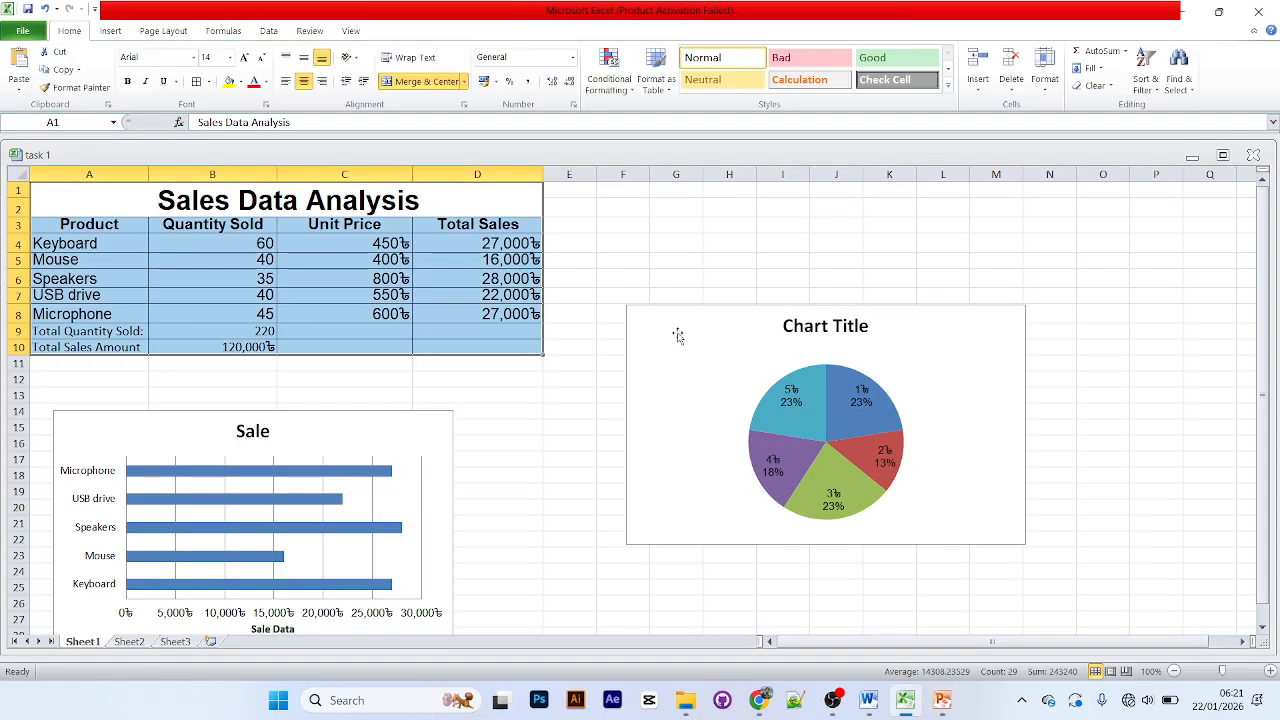
left_click(697, 264)
left_click(853, 386)
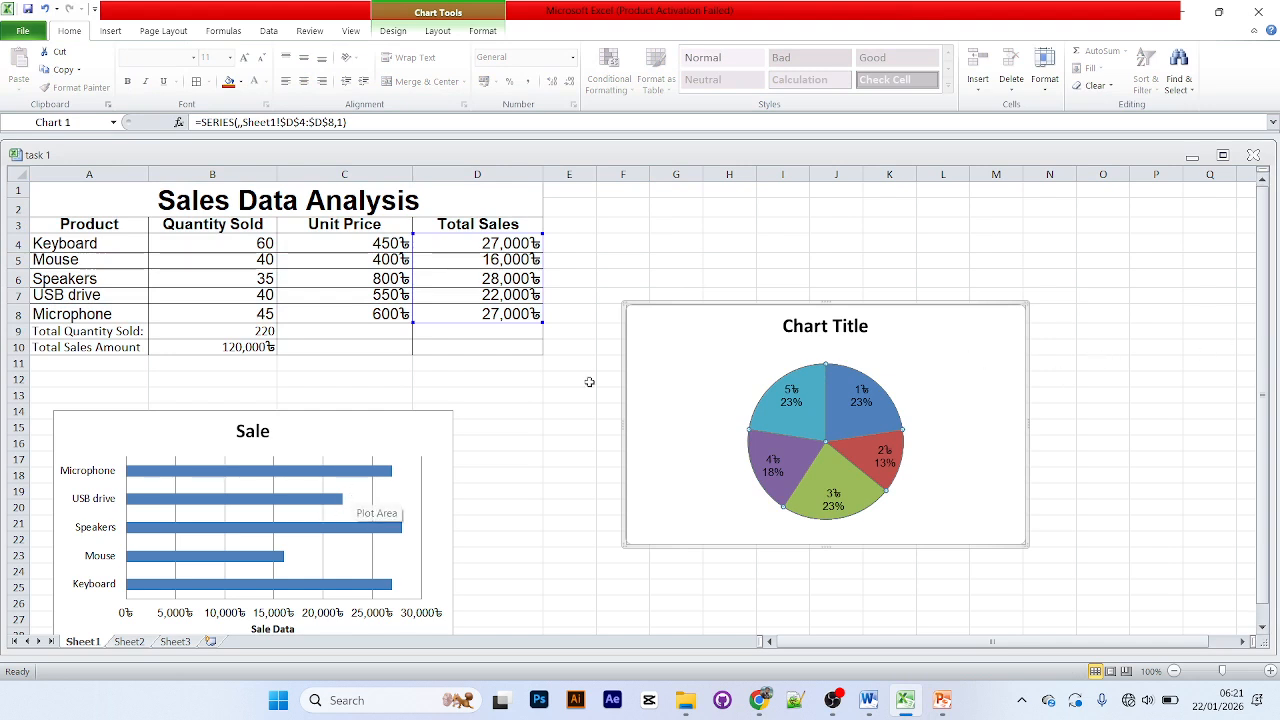
left_click(1134, 297)
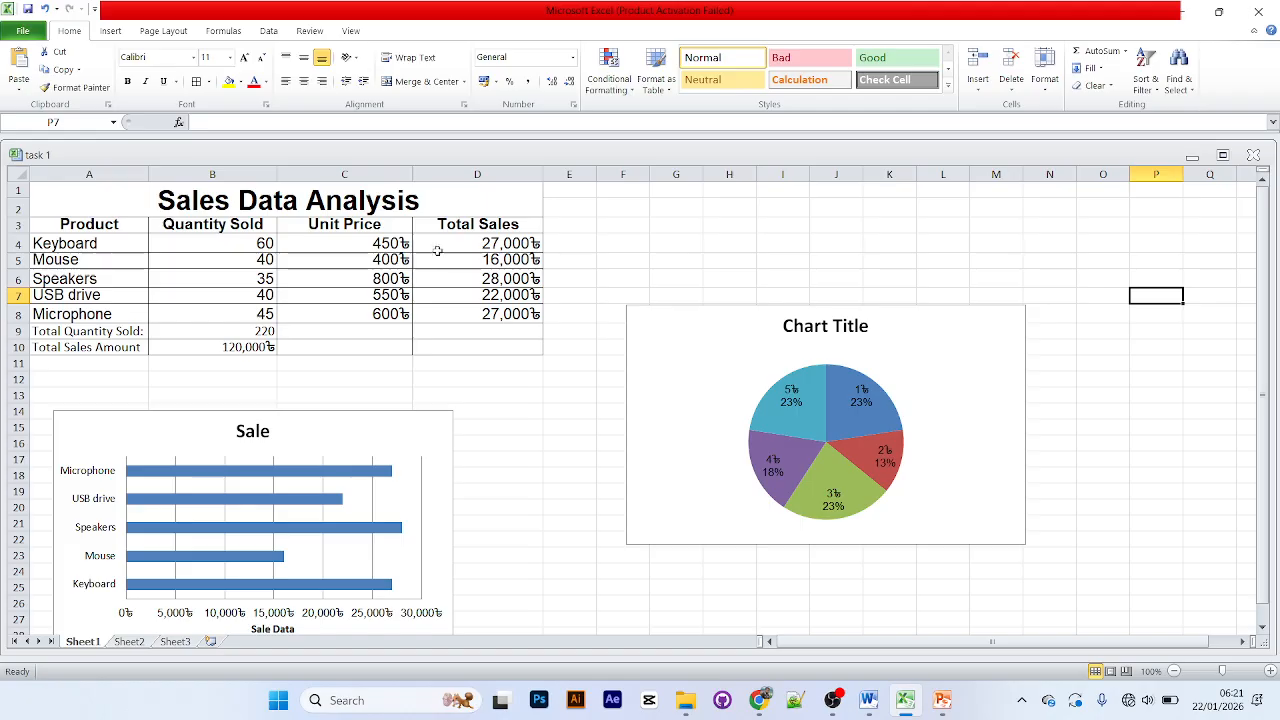
Insert a 2-D line chart from the Total Sales values in D4:D8 and place it beside the Sale bar chart
left_click_drag(440, 244, 436, 313)
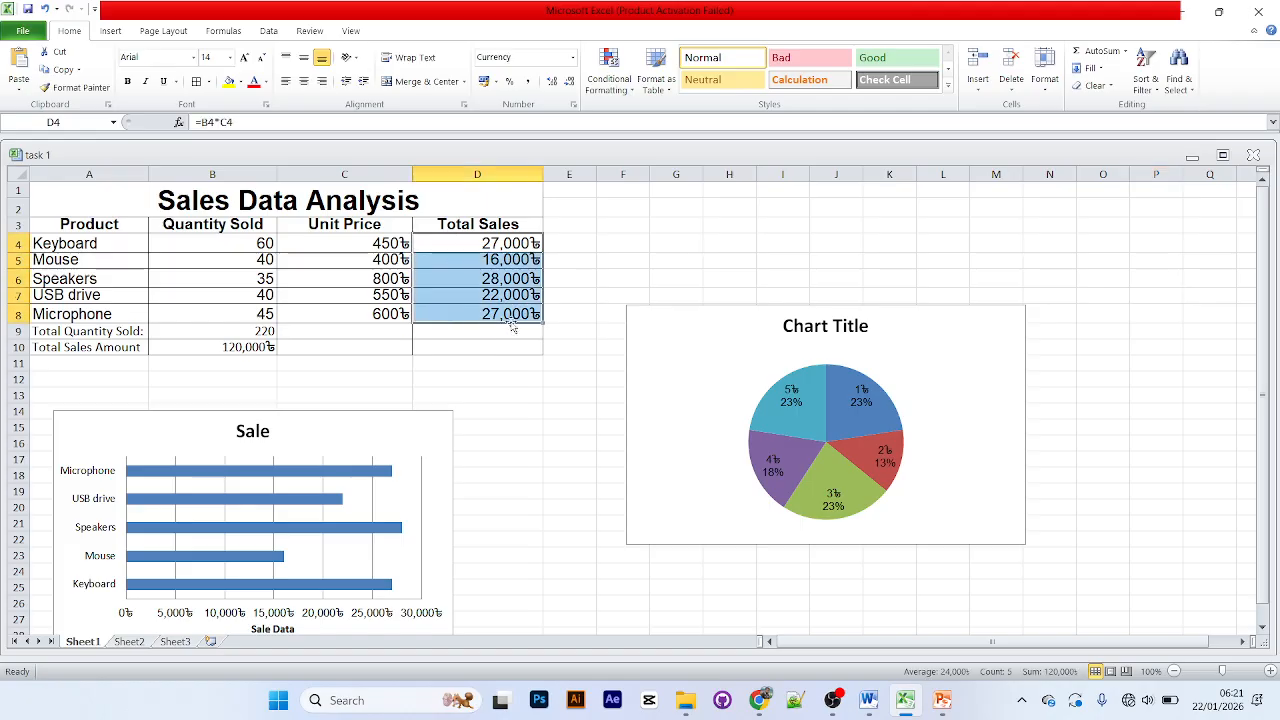
left_click(118, 31)
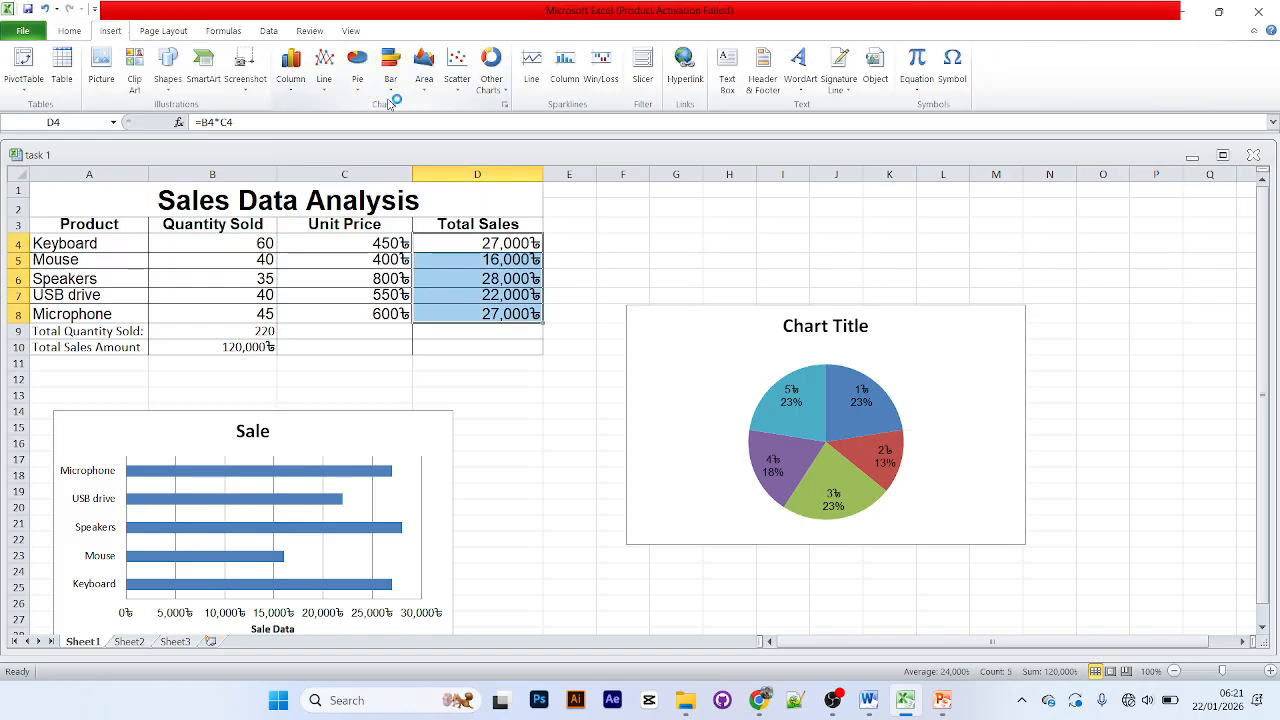
left_click(326, 88)
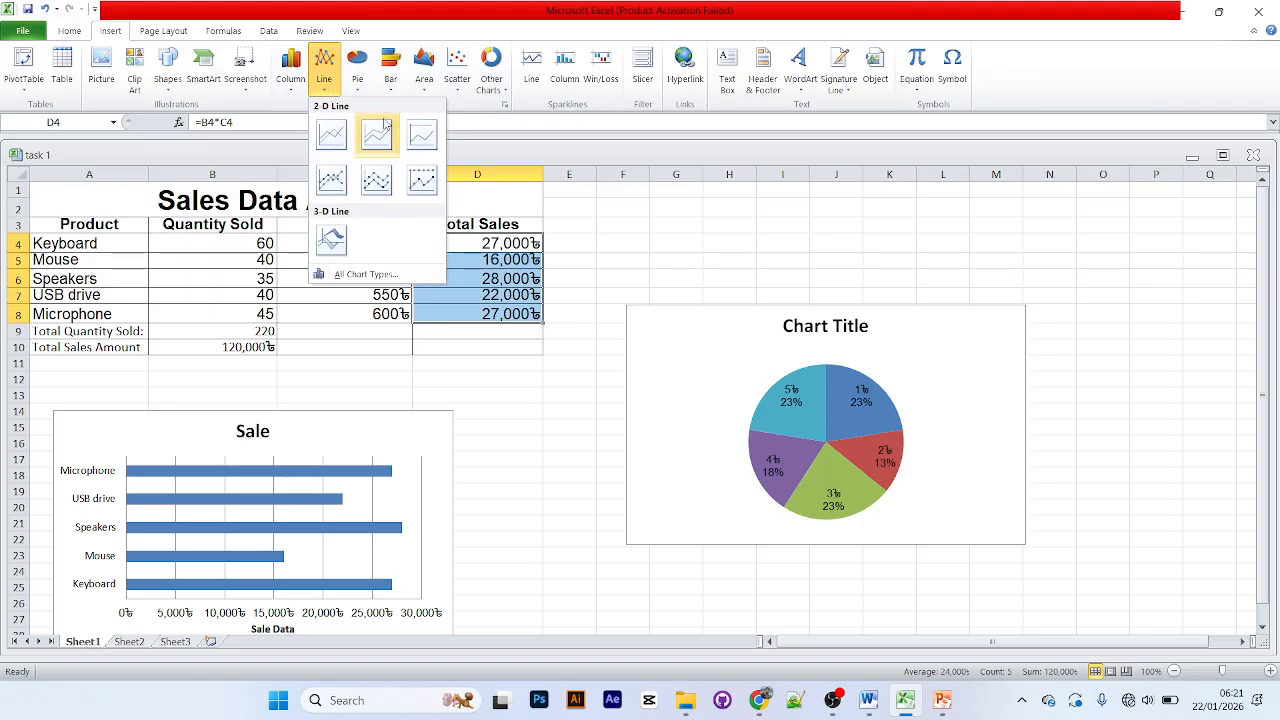
left_click(331, 141)
left_click_drag(747, 317, 785, 380)
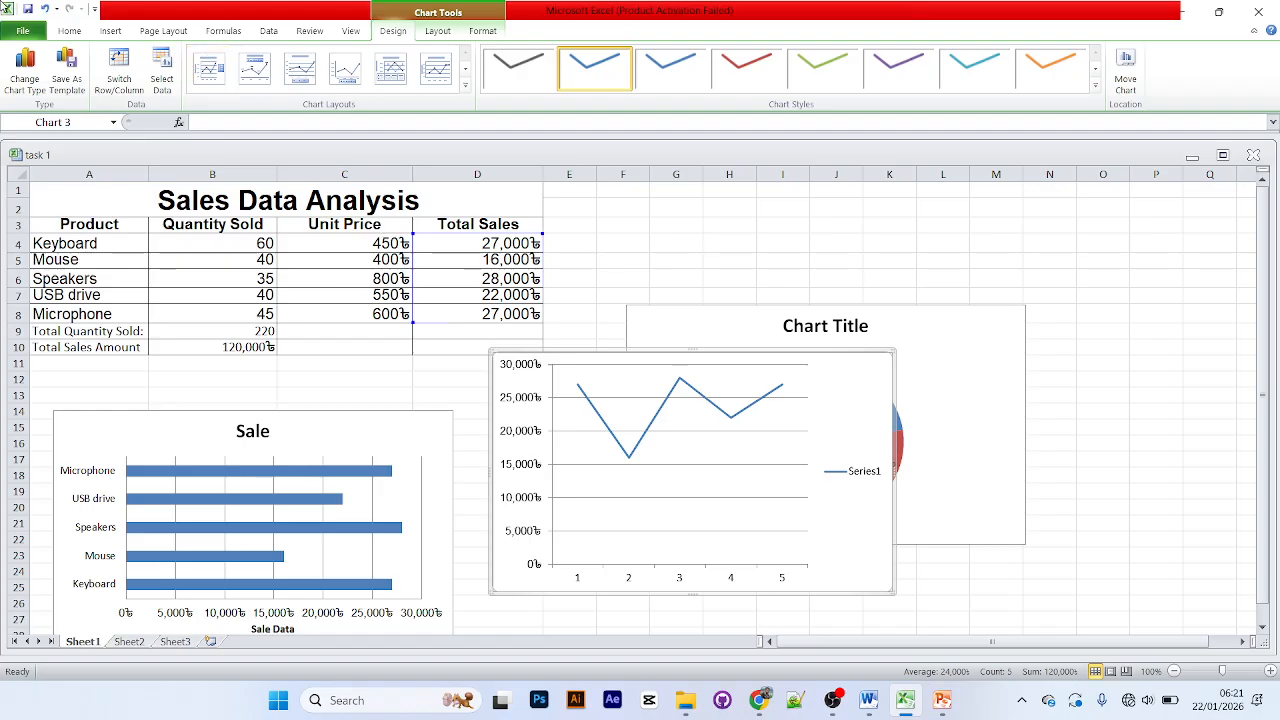
Change the line chart to an exploded doughnut chart and move it over the pie chart
left_click(110, 31)
left_click(505, 96)
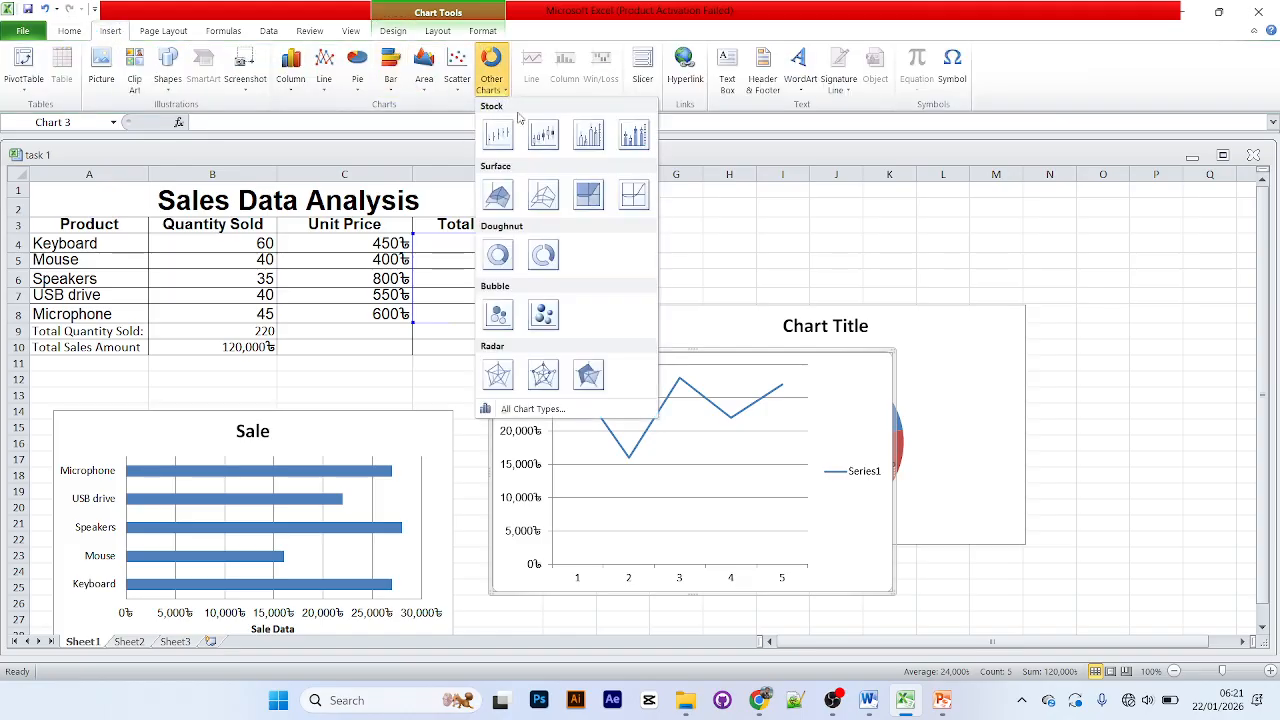
left_click(543, 260)
left_click_drag(837, 409, 1029, 339)
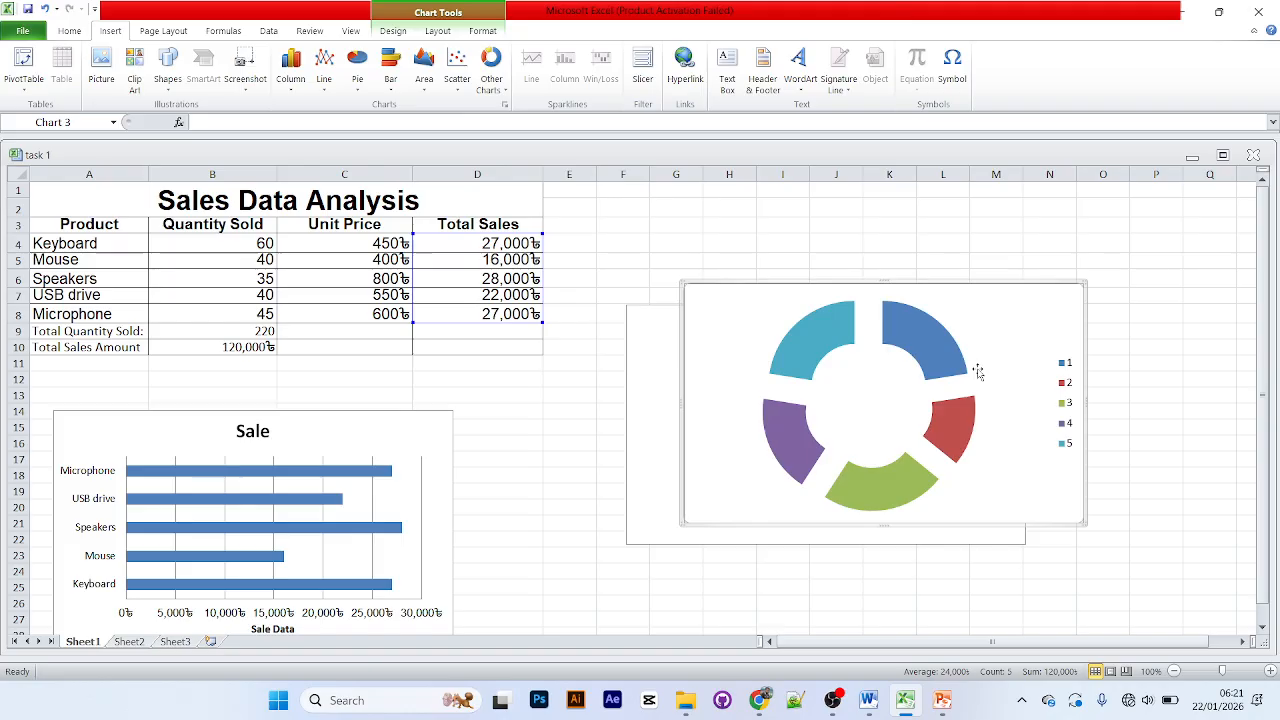
Undo the doughnut chart's move, its chart type change and the chart insertion
key("ctrl+z")
key("ctrl+z")
key("ctrl+z")
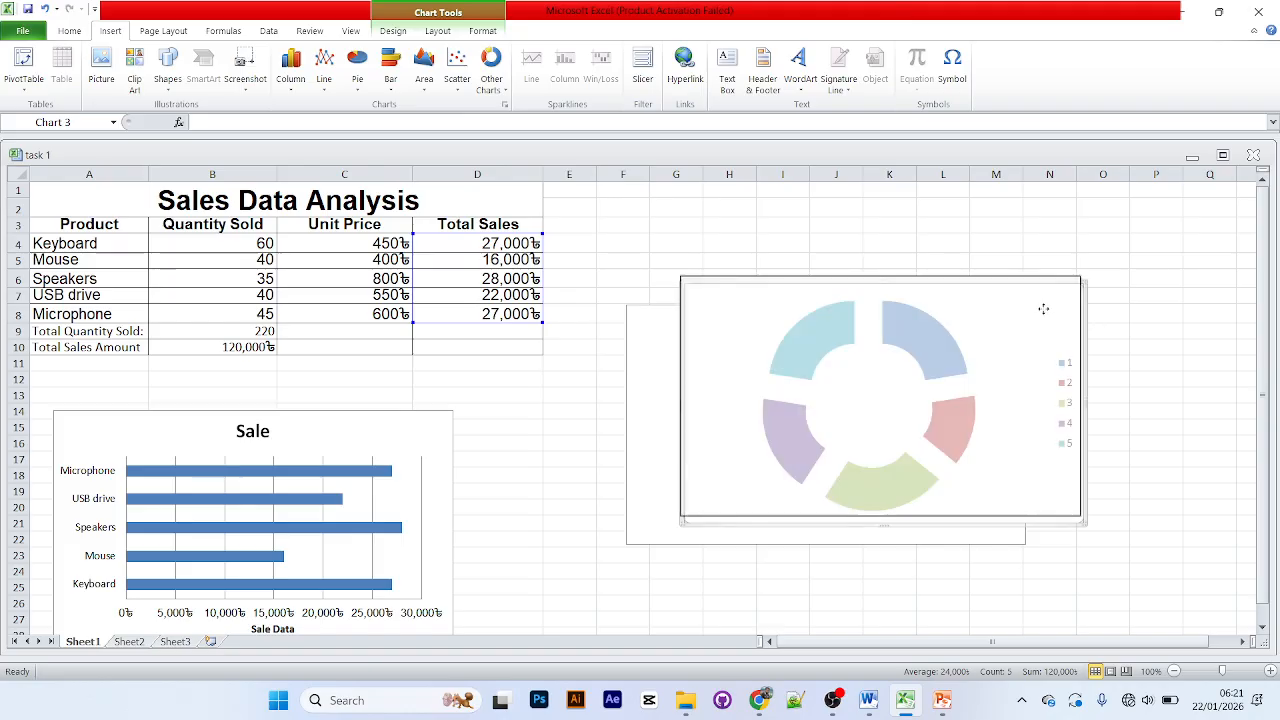
left_click(1048, 312)
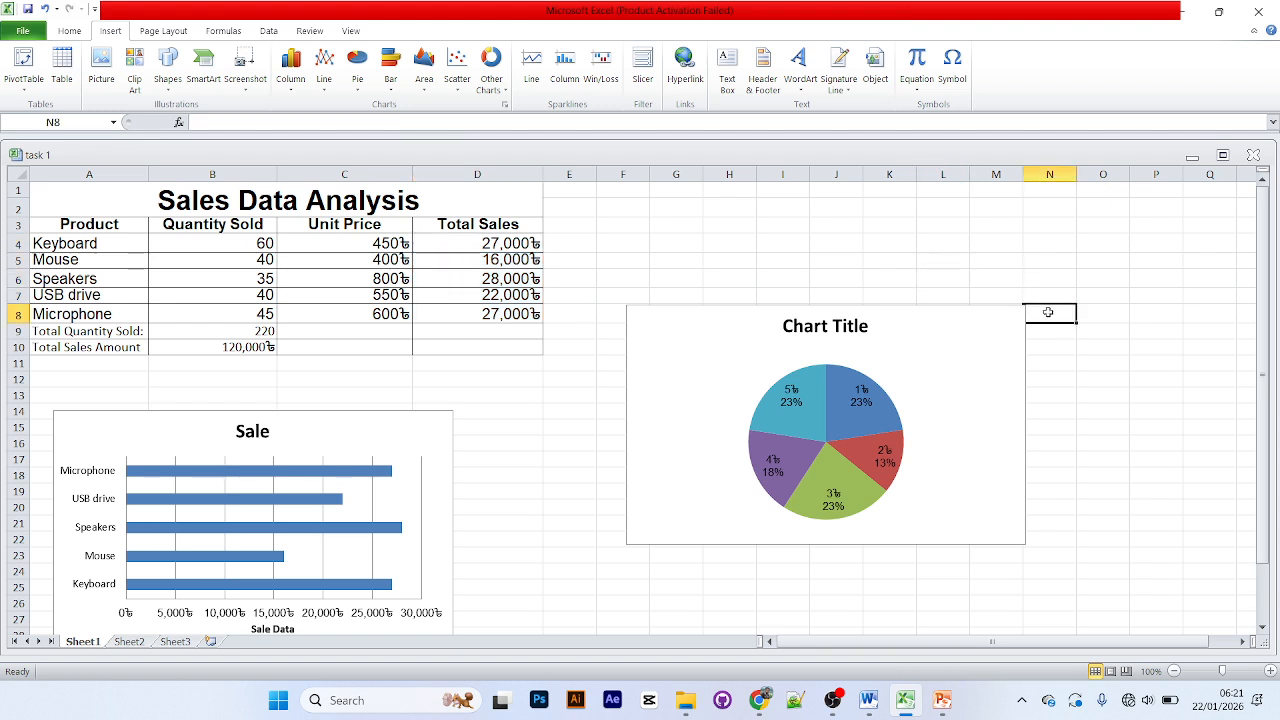
left_click(609, 205)
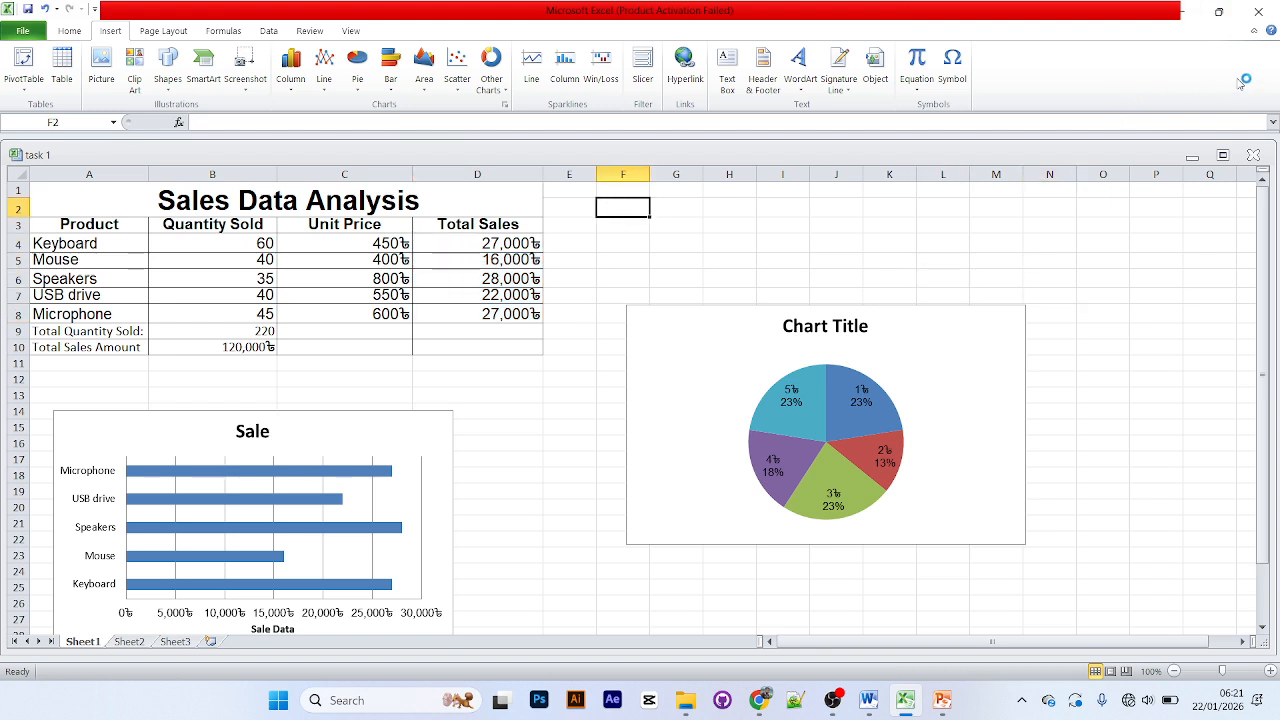
Close Excel to return to the presentation, and switch to OBS Studio
left_click(1258, 11)
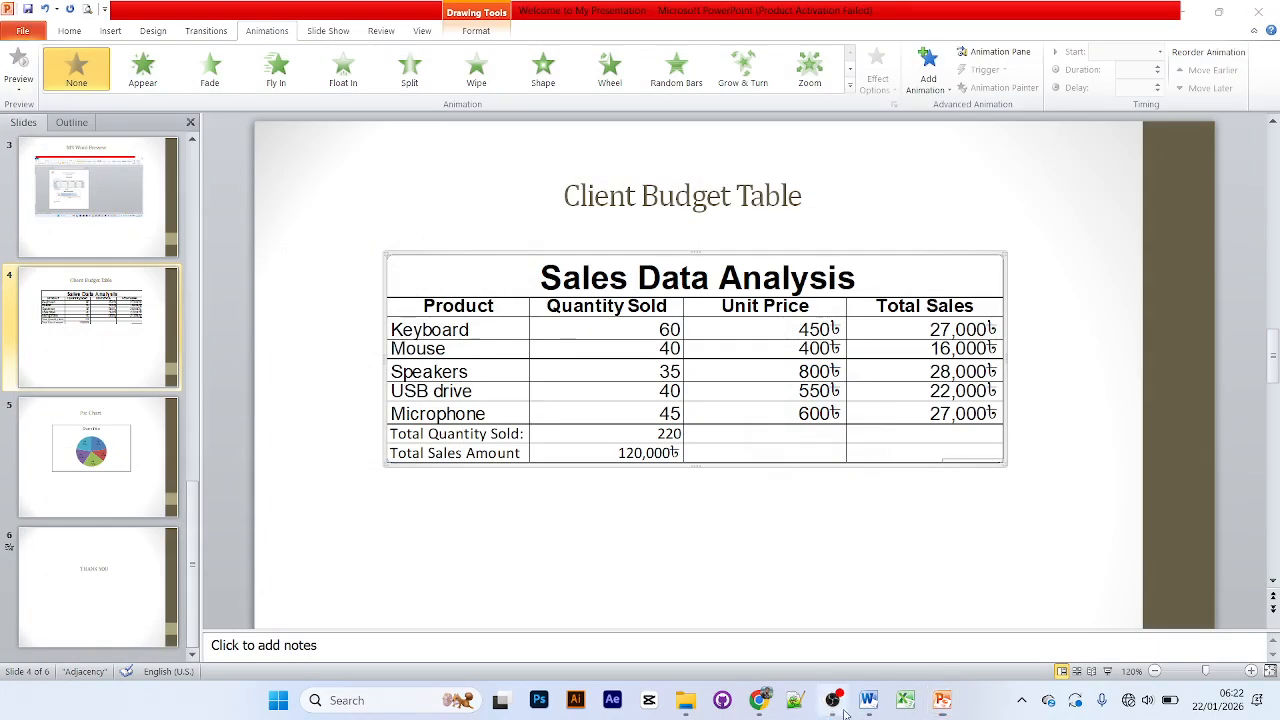
left_click(832, 700)
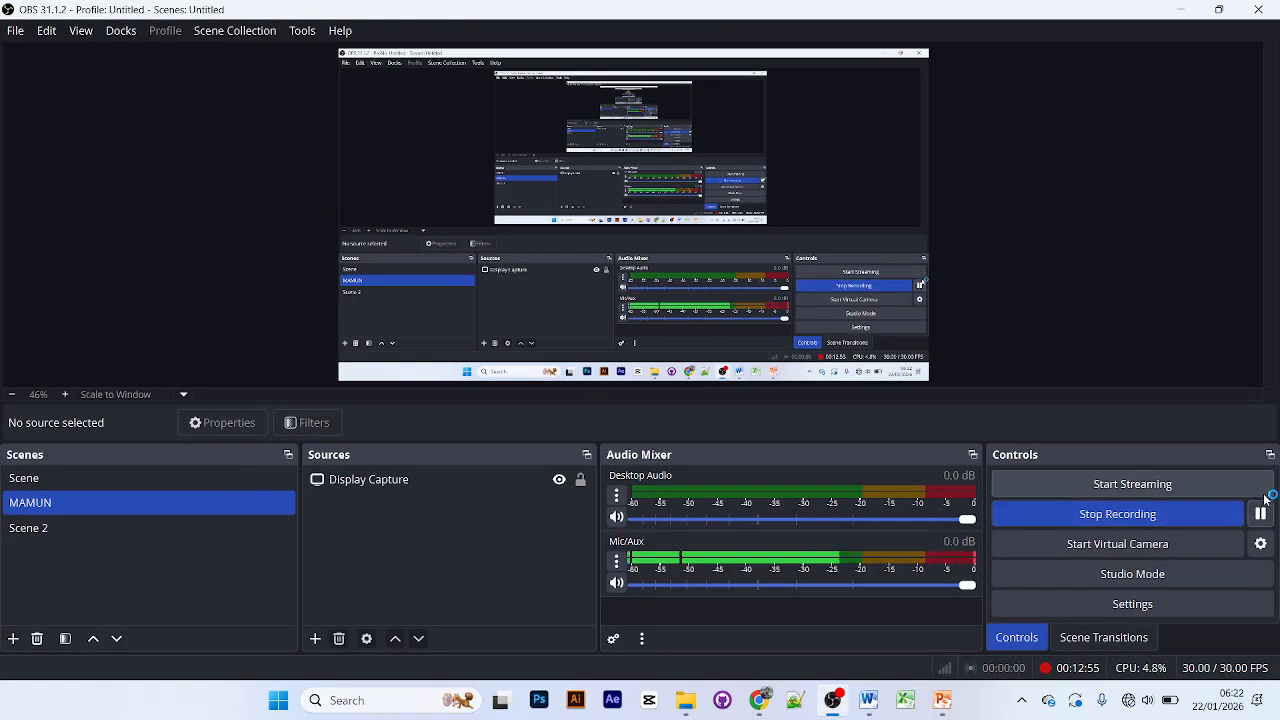